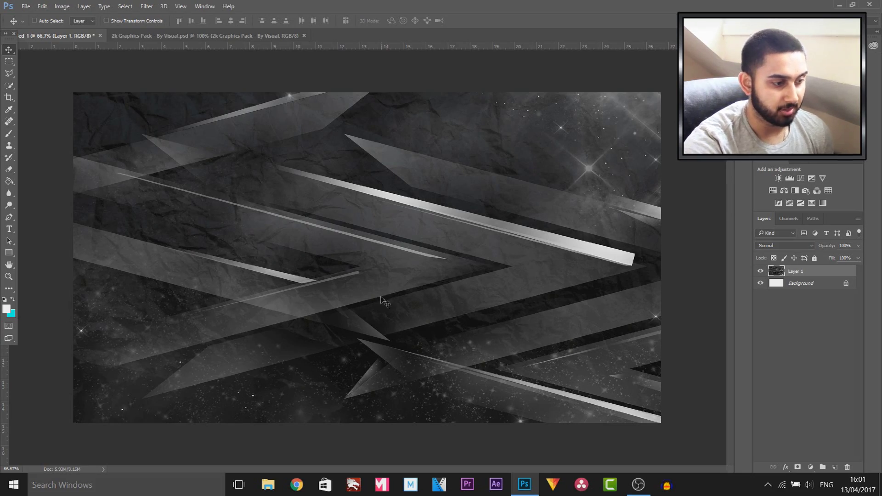
Copy the first blue gradient from the pack's Gradients folder into Untitled-1.
click(163, 35)
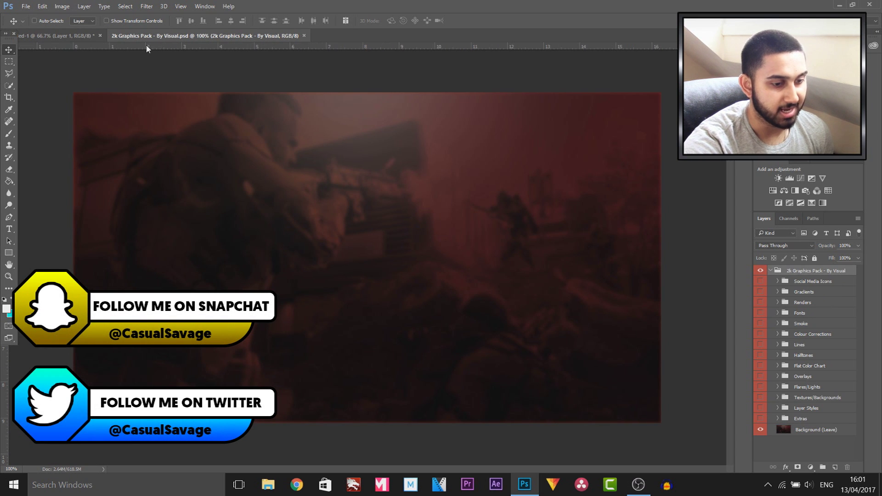
key(ctrl+Tab)
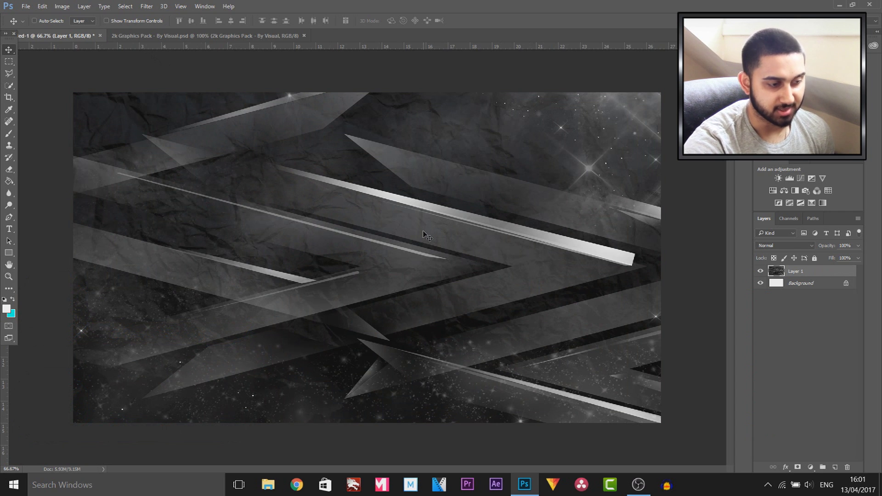
click(185, 38)
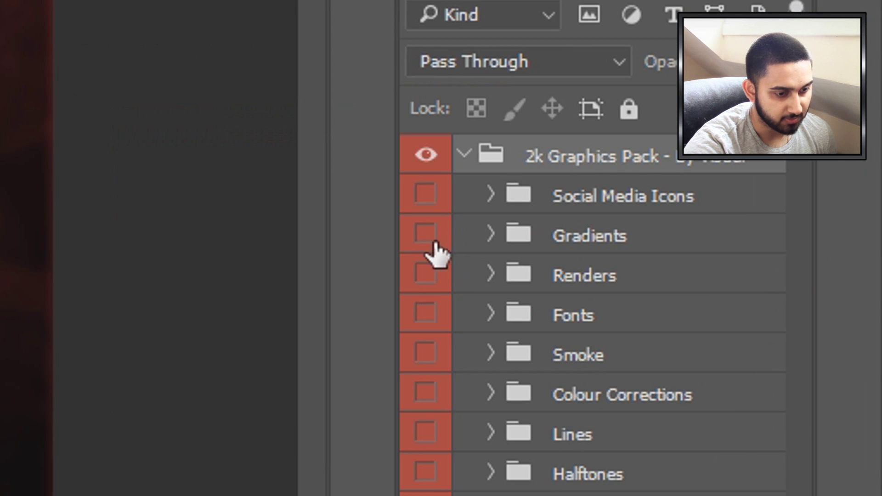
click(762, 292)
click(777, 293)
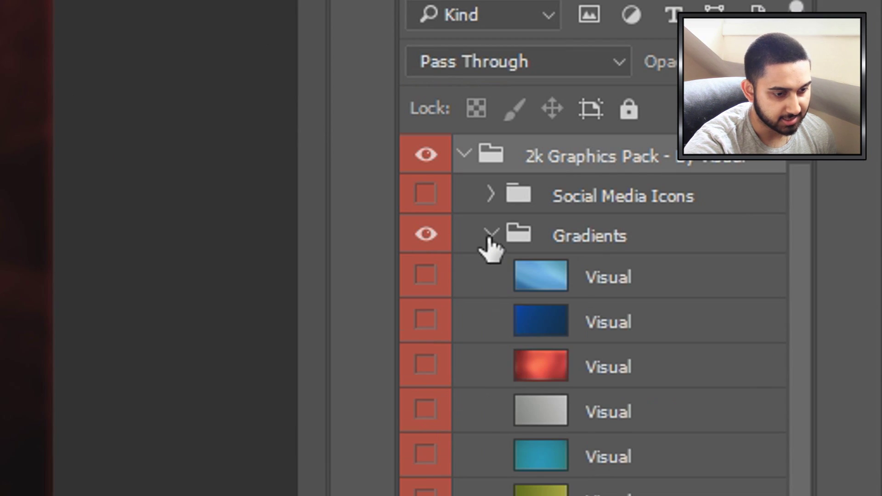
click(426, 275)
click(694, 280)
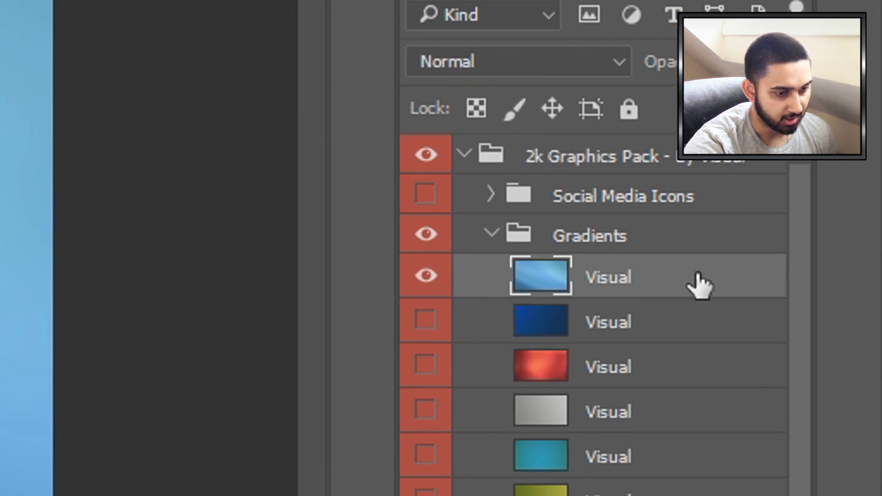
drag(688, 275, 371, 256)
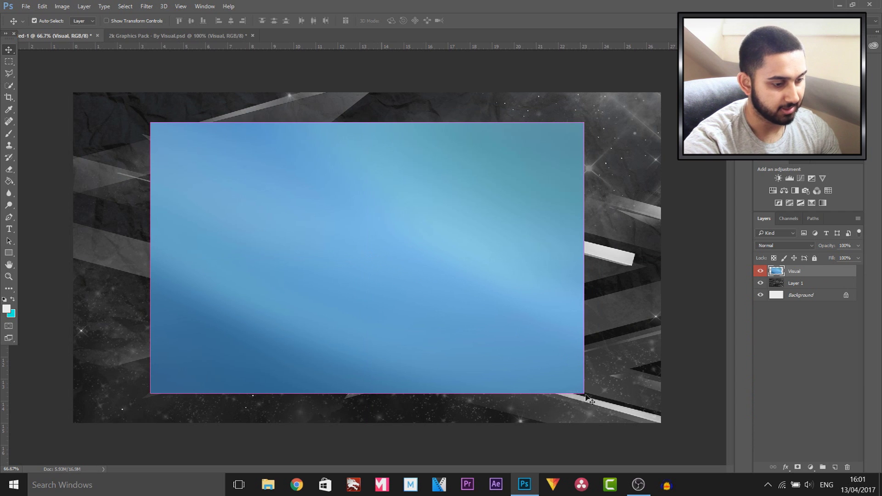
Stretch the blue gradient over the whole canvas and blend it in Soft Light.
key(ctrl+t)
drag(583, 394, 672, 453)
key(Return)
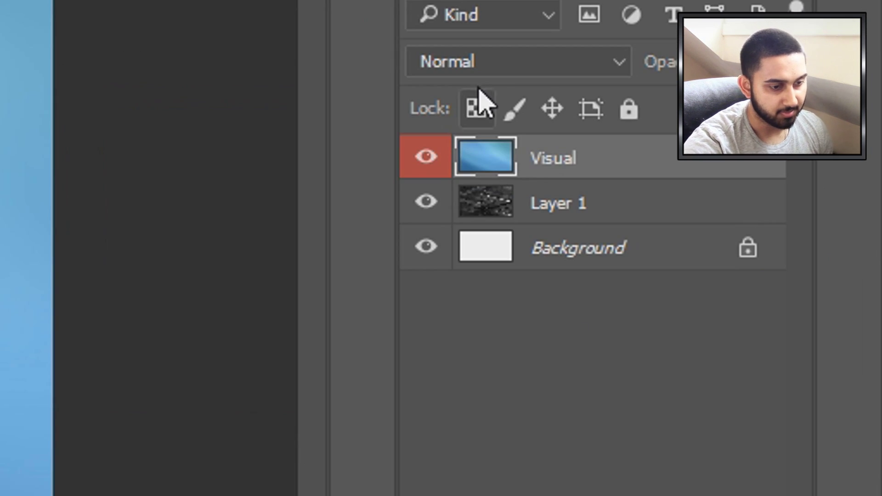
click(777, 247)
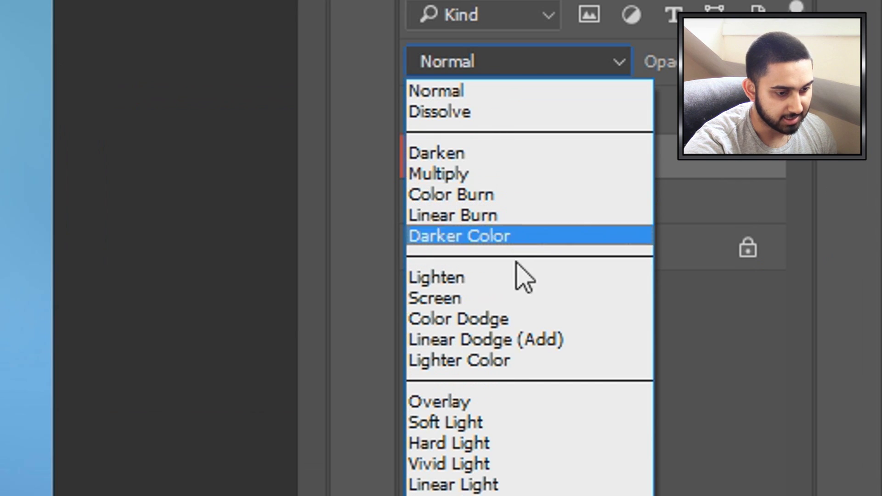
click(491, 422)
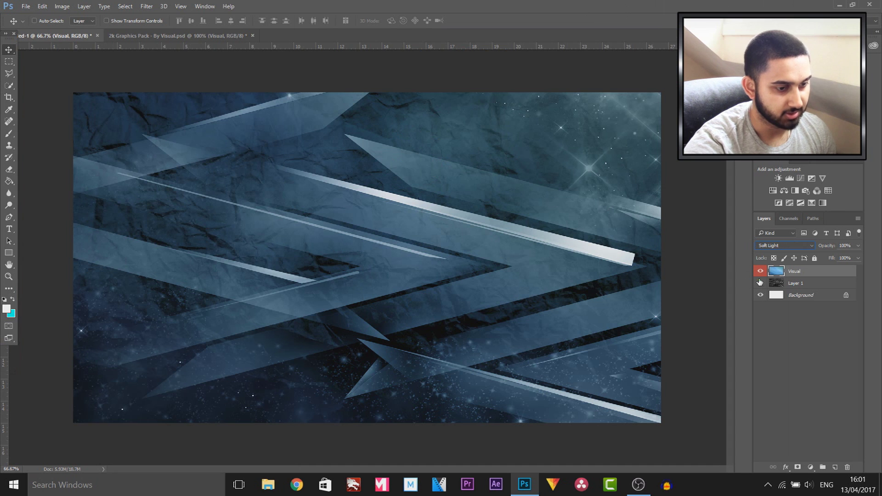
click(761, 274)
click(761, 272)
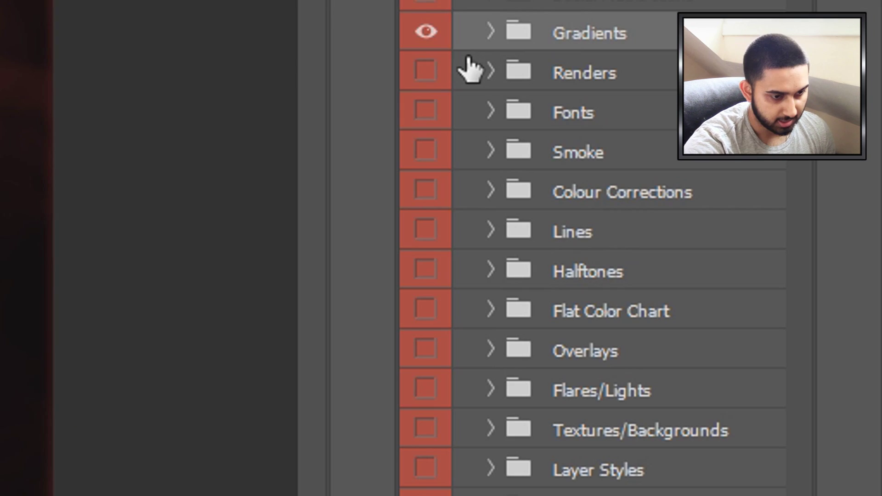
Copy the third layer from the pack's Smoke > Normal Smoke folder into Untitled-1.
click(437, 42)
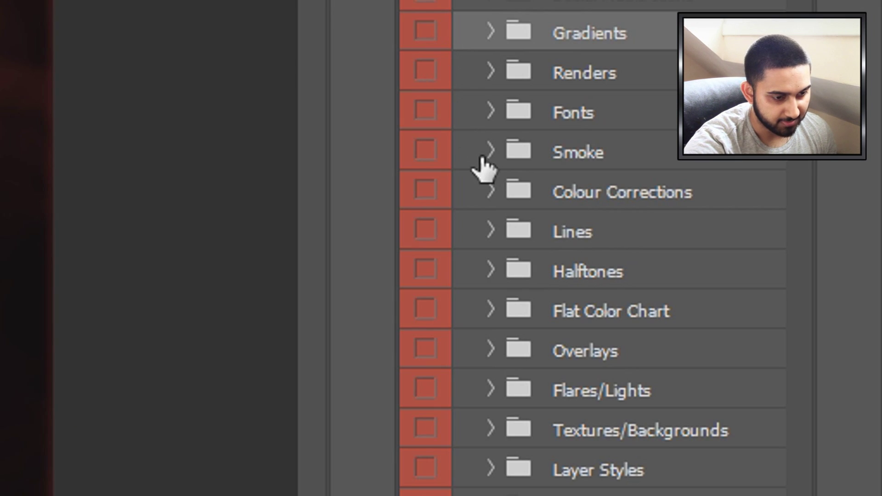
click(432, 152)
click(489, 152)
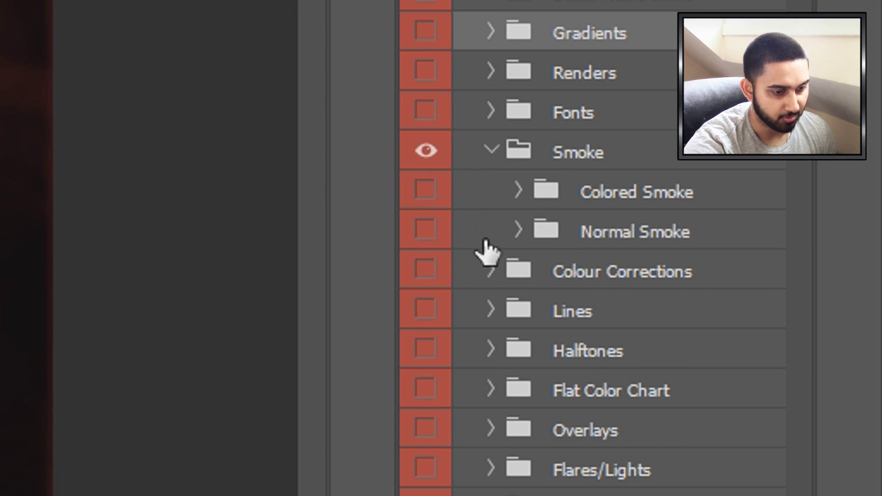
click(427, 230)
click(518, 229)
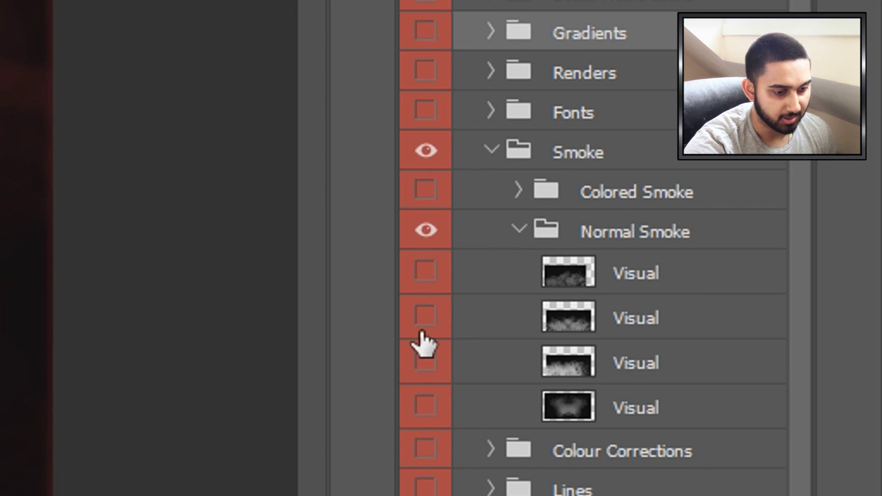
click(425, 362)
click(696, 368)
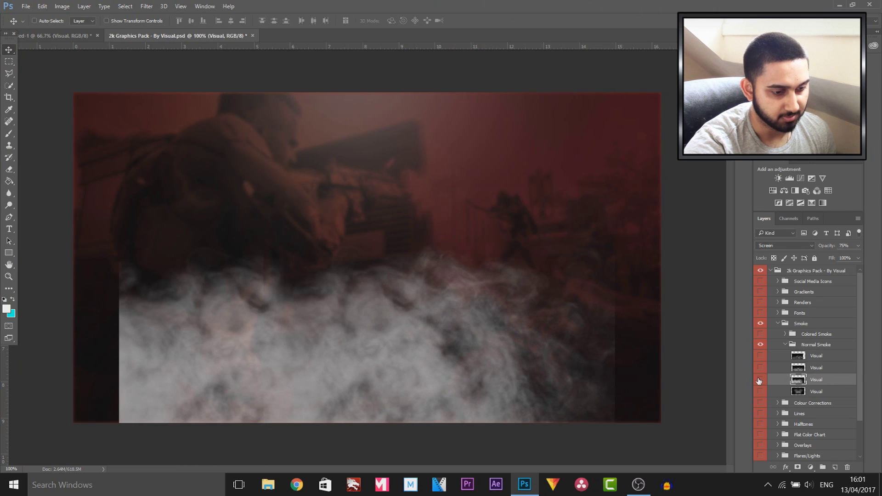
drag(798, 380, 516, 366)
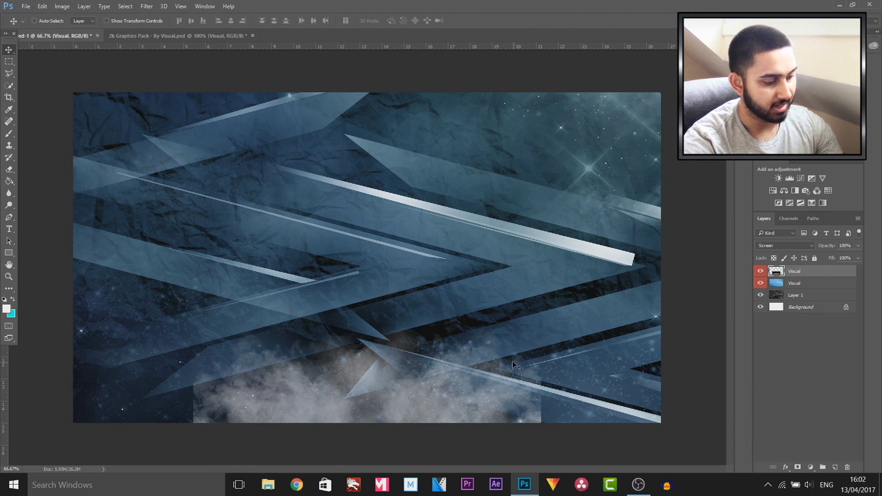
Scale the smoke layer to about 188% and move it to the canvas bottom.
key(ctrl+t)
drag(529, 274, 680, 200)
drag(598, 249, 599, 271)
key(Return)
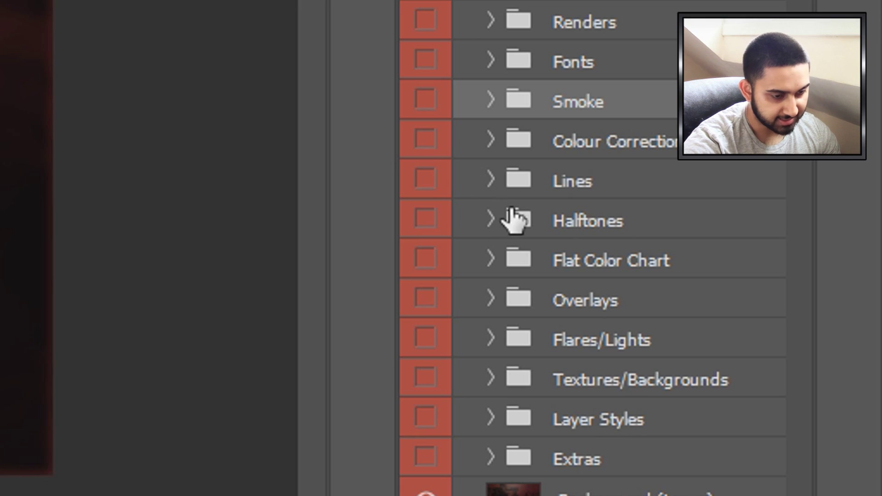
Copy the third halftone pattern from the pack's Halftones folder into Untitled-1.
click(429, 230)
click(484, 221)
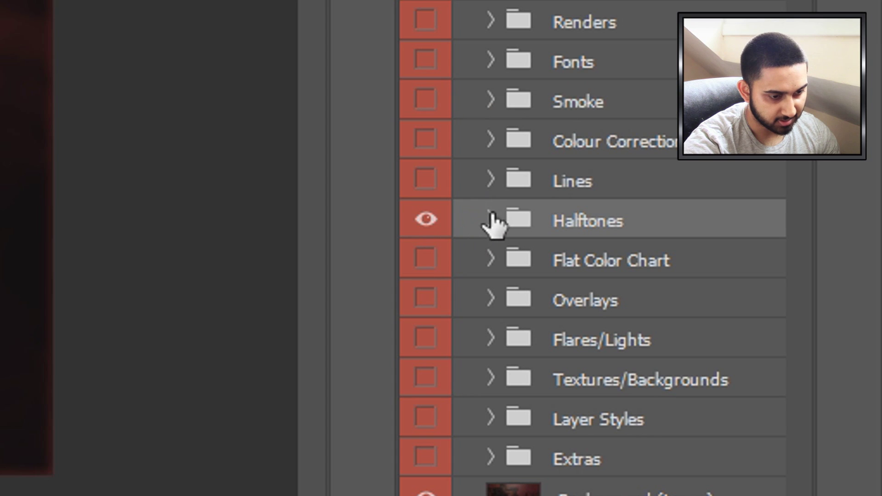
click(489, 220)
click(444, 309)
click(437, 309)
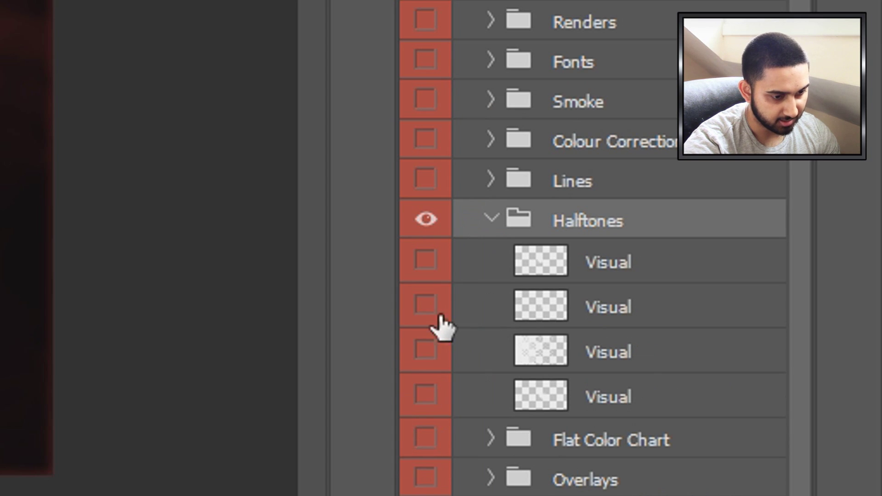
click(431, 345)
click(558, 347)
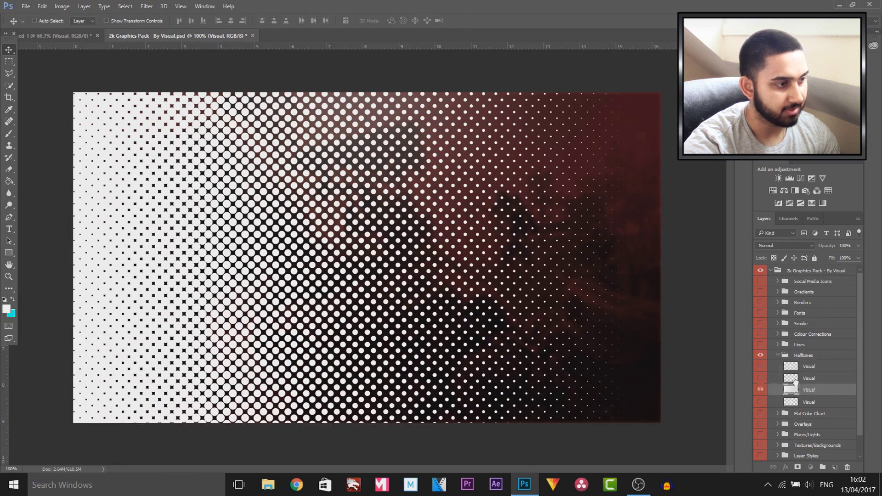
drag(22, 37, 342, 259)
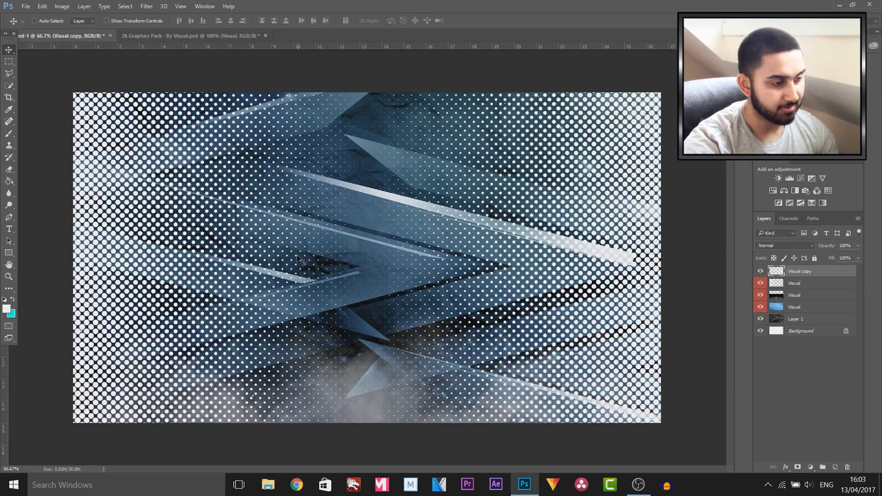
Lower the halftone layers' opacity to 11%.
shift+click(812, 284)
click(857, 246)
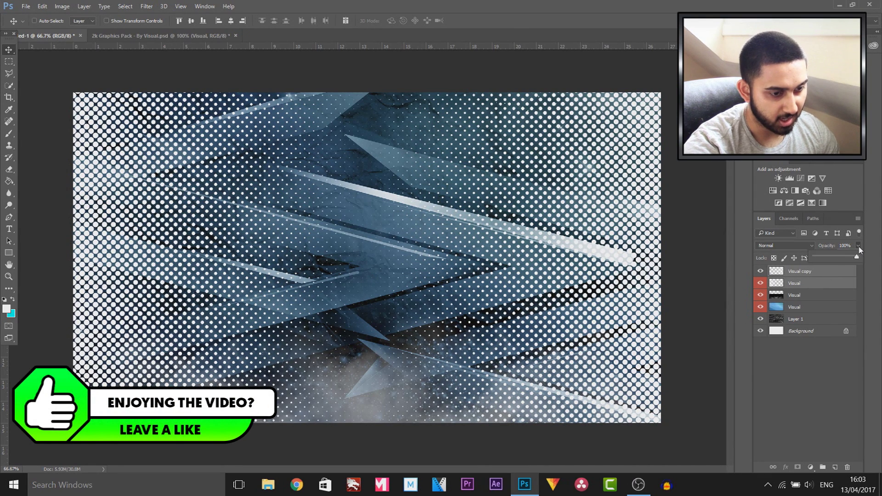
drag(832, 259, 823, 261)
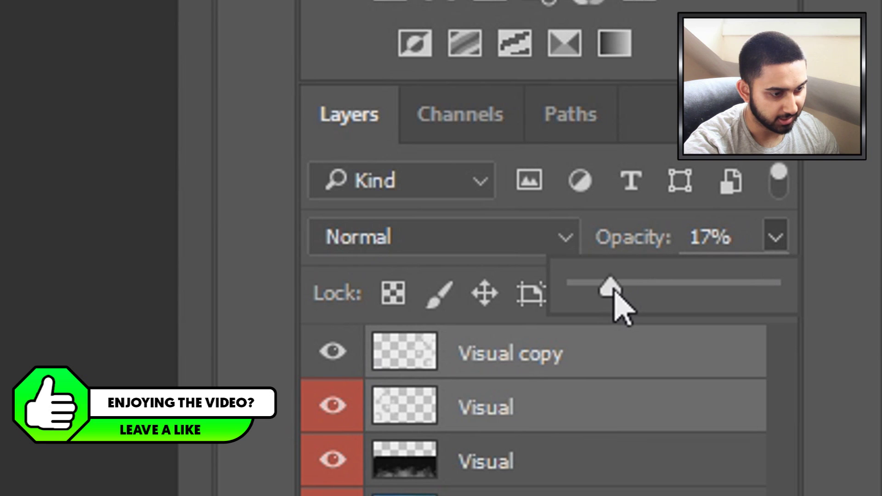
drag(615, 295, 602, 292)
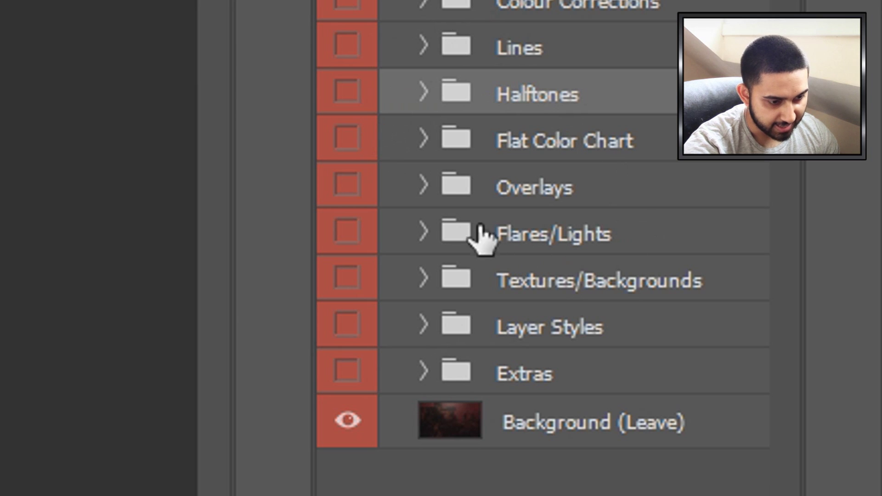
Copy the fourth flare layer from the pack's Flares/Lights folder into Untitled-1.
click(348, 232)
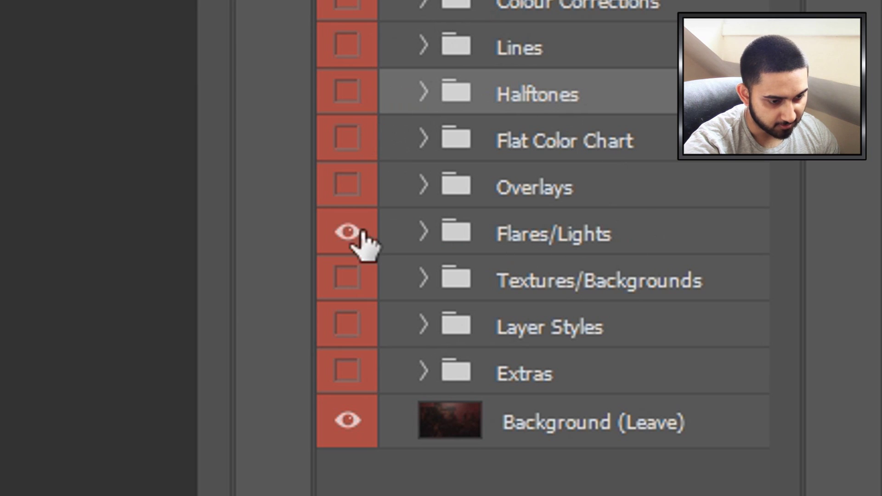
click(423, 232)
scroll(425, 322, down, 1)
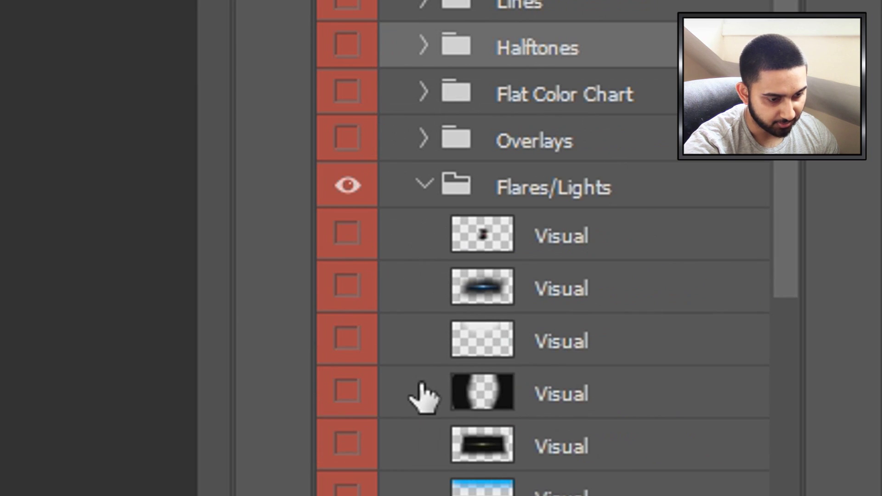
click(344, 393)
click(593, 400)
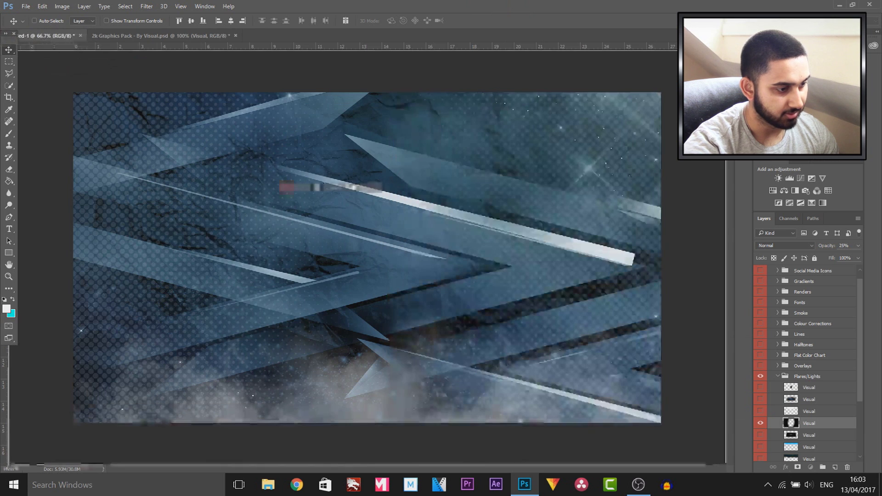
drag(333, 188, 323, 204)
Scale the flare layer to 150% so it fills the canvas.
key(ctrl+t)
drag(469, 316, 661, 418)
key(Return)
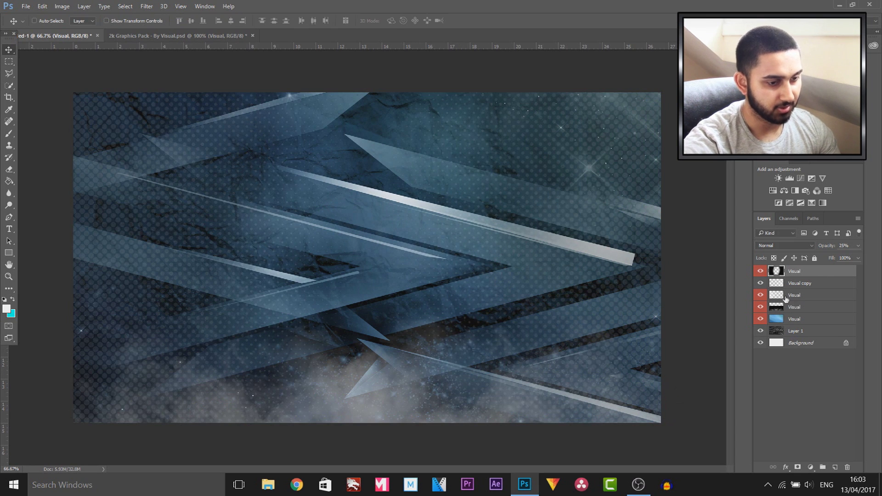
click(761, 271)
click(761, 271)
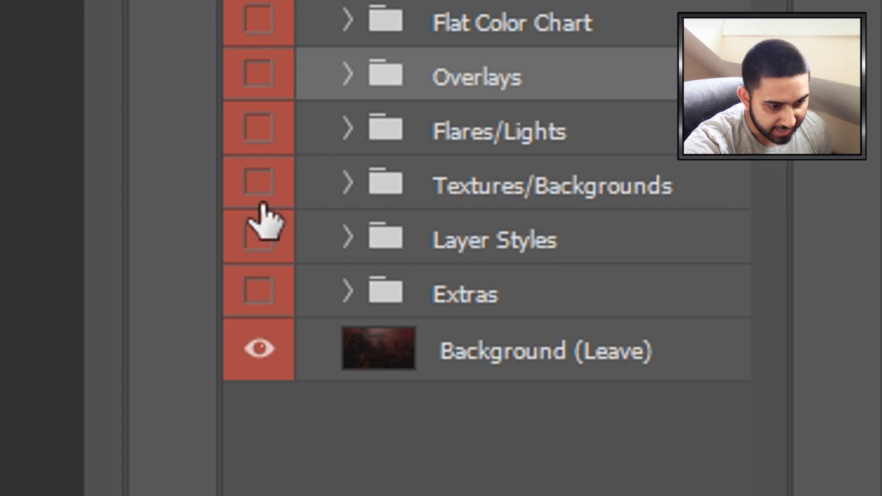
Copy the abstract texture from the pack's Textures/Backgrounds group into the outro document.
click(260, 202)
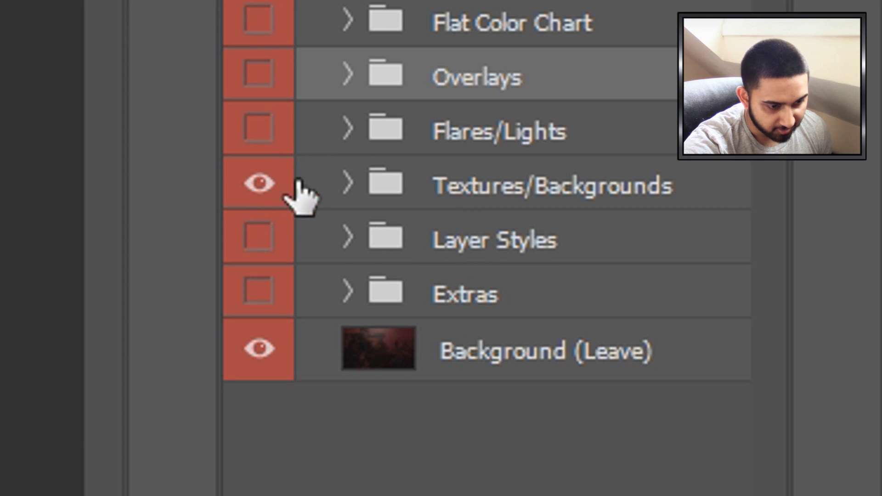
click(346, 189)
click(348, 184)
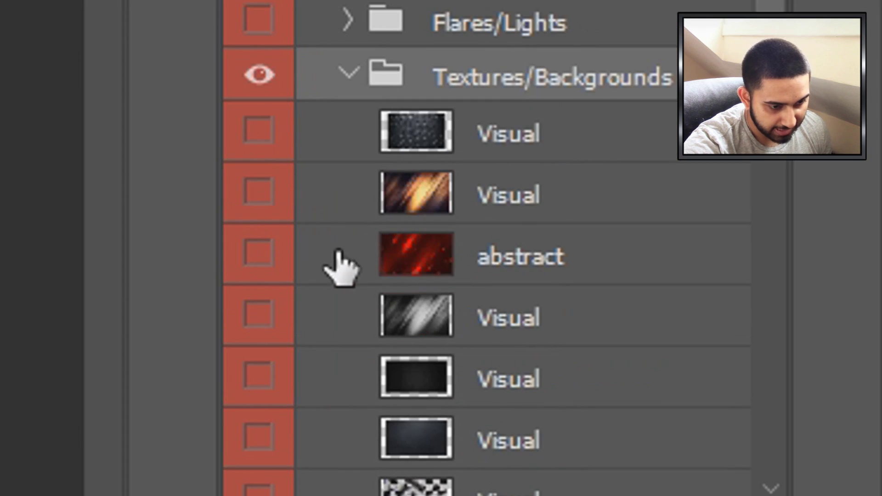
click(259, 363)
click(597, 366)
drag(828, 415, 566, 272)
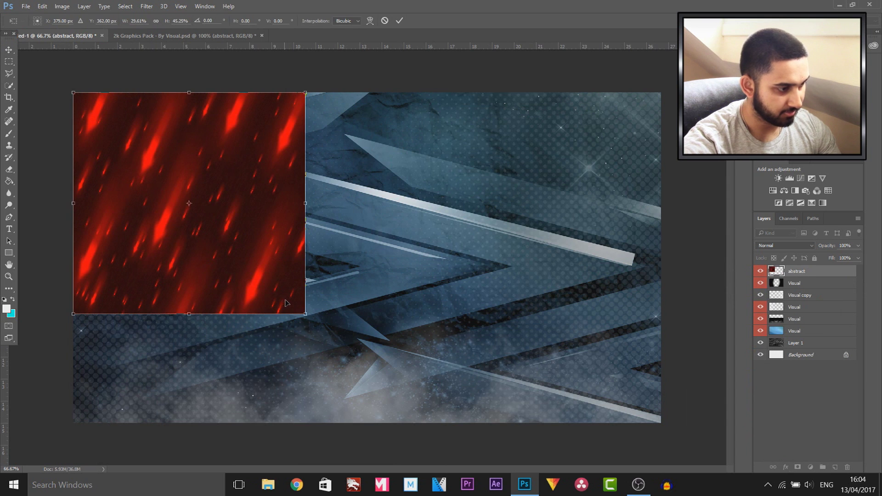
Stretch the red streak texture to fill the canvas and blend it with Linear Dodge (Add).
drag(306, 315, 667, 425)
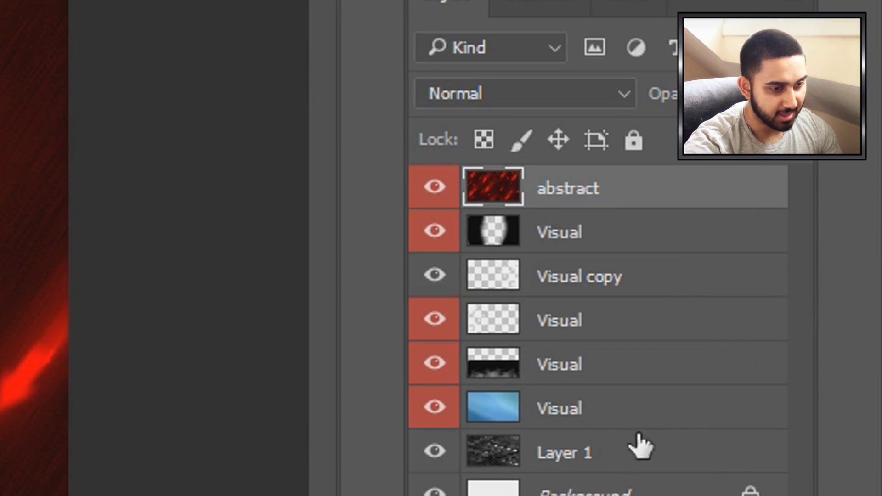
click(568, 97)
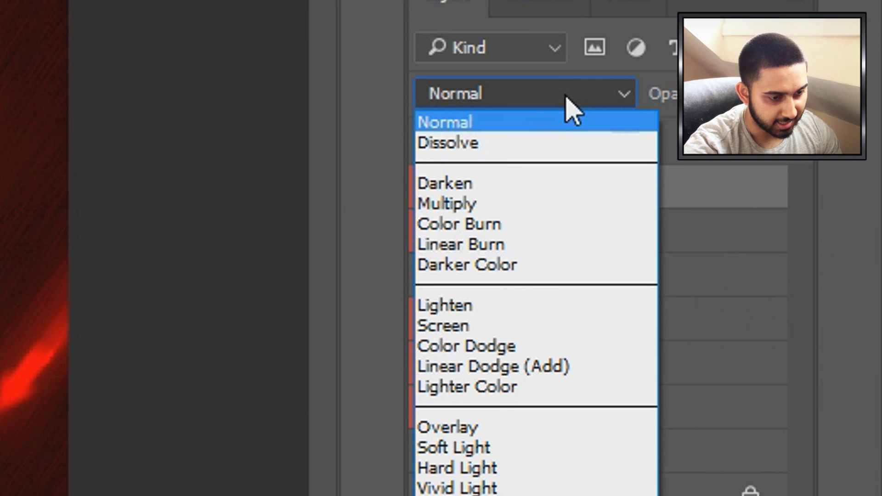
click(640, 373)
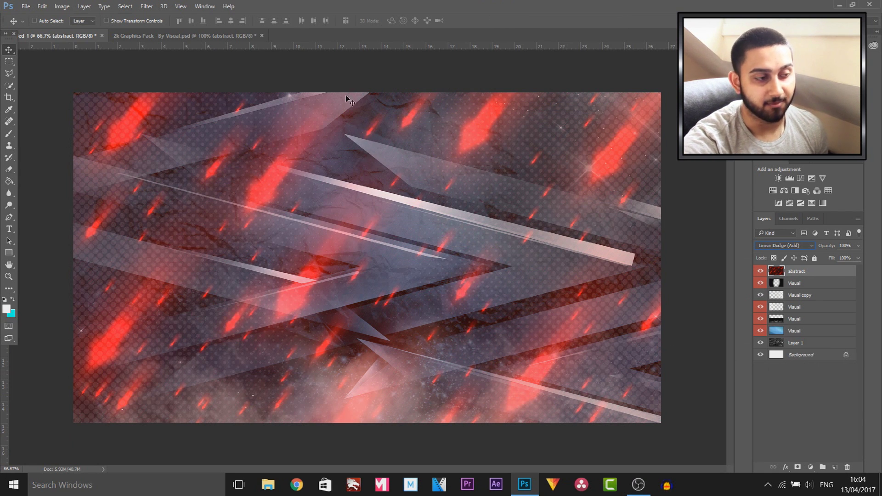
click(184, 35)
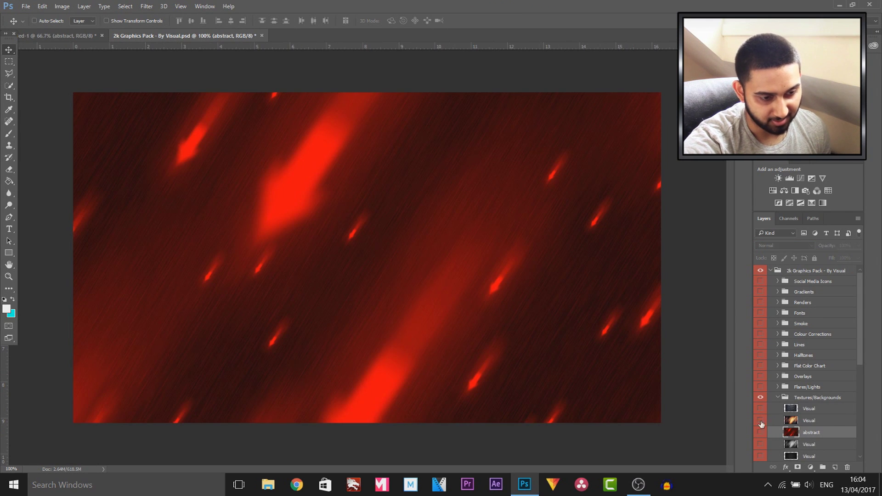
Copy the teal colour correction from the pack's Colour Corrections group into the outro.
click(761, 423)
click(777, 400)
click(777, 398)
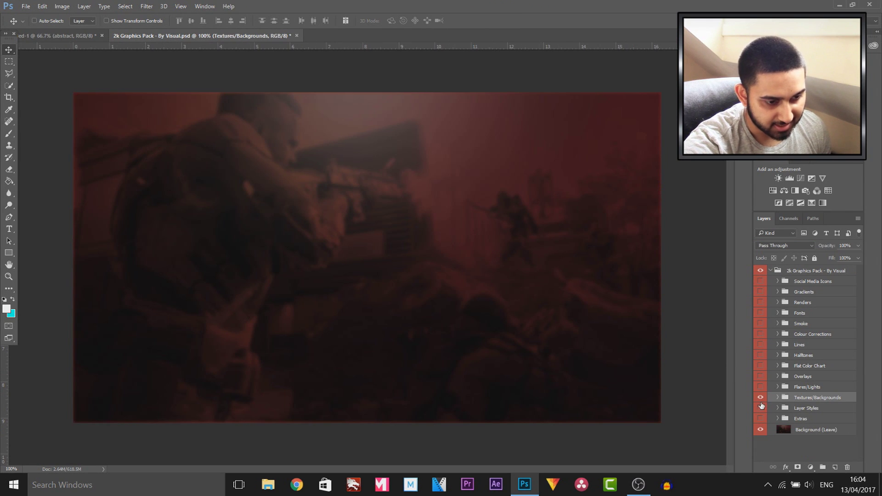
click(760, 334)
click(778, 334)
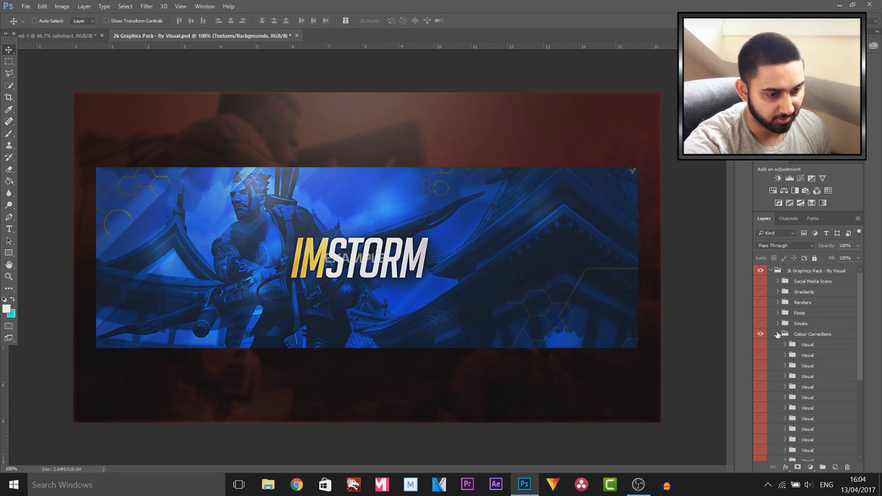
click(761, 377)
click(813, 377)
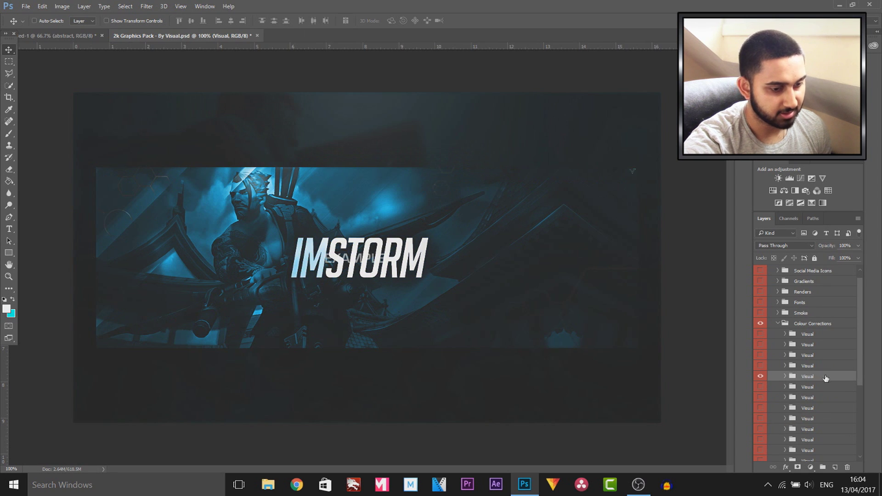
drag(821, 376, 357, 233)
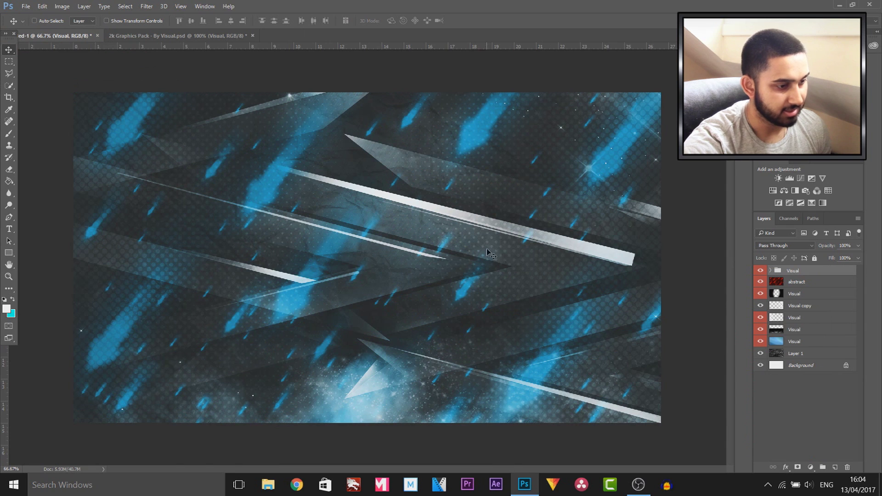
Fade the abstract streak layer to 43% opacity.
click(823, 282)
click(859, 246)
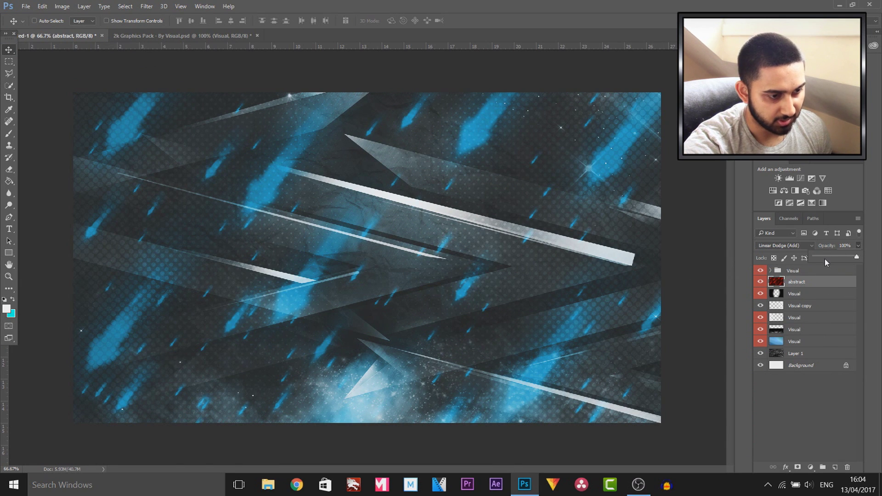
drag(826, 258, 833, 256)
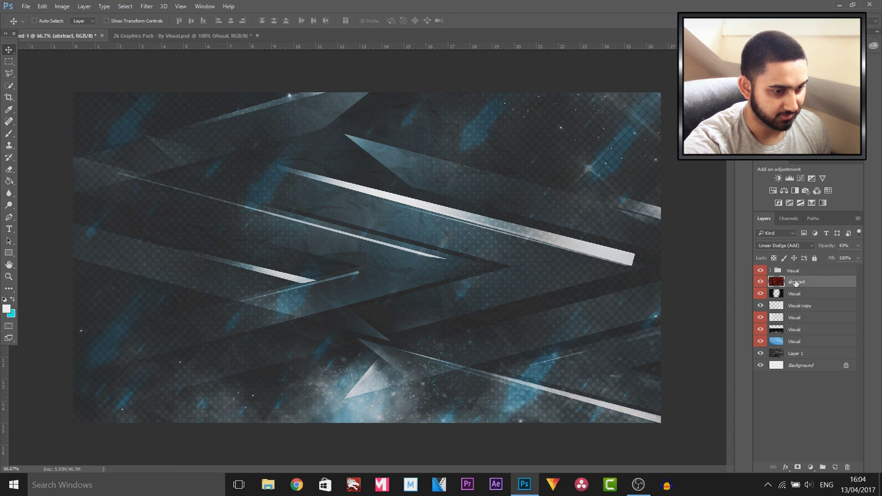
Add a new layer and a Brightness/Contrast adjustment of brightness -30, contrast 34.
key(ctrl+shift+alt+n)
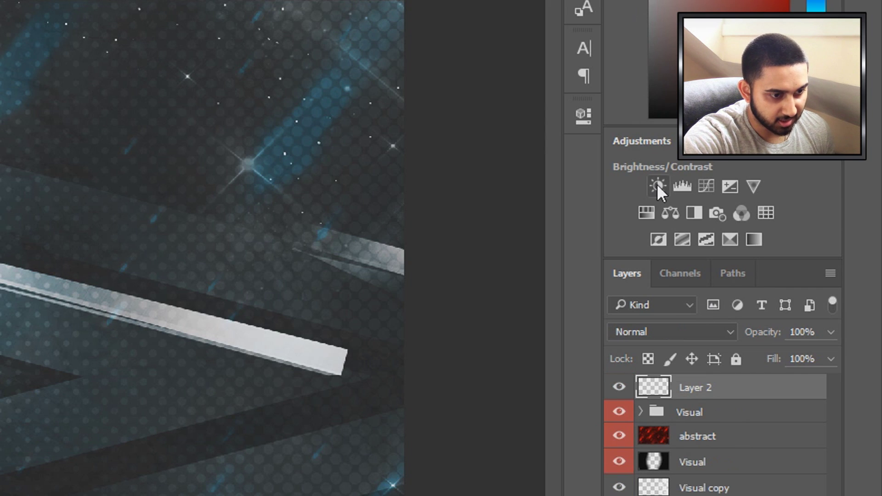
click(657, 183)
click(377, 222)
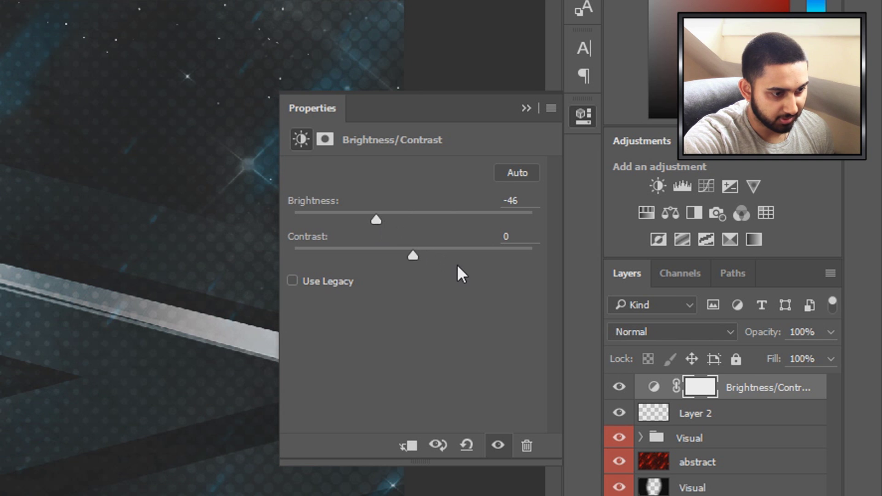
drag(413, 255, 455, 256)
drag(376, 220, 390, 219)
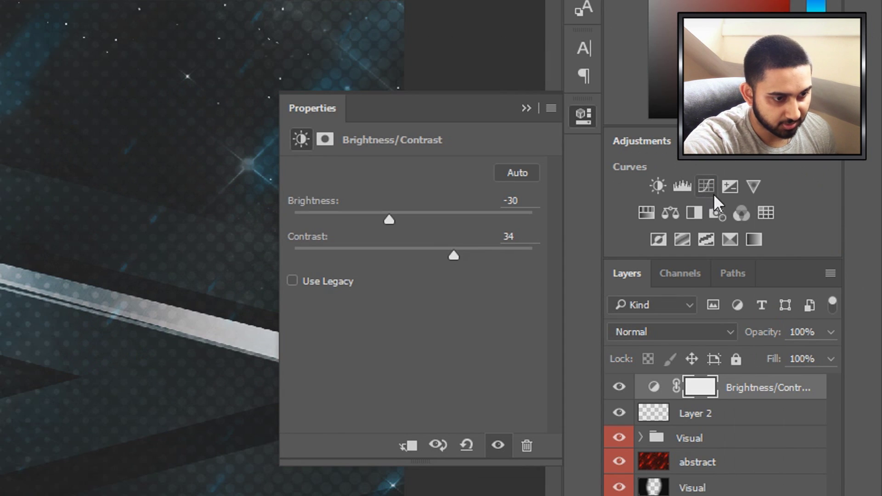
click(801, 179)
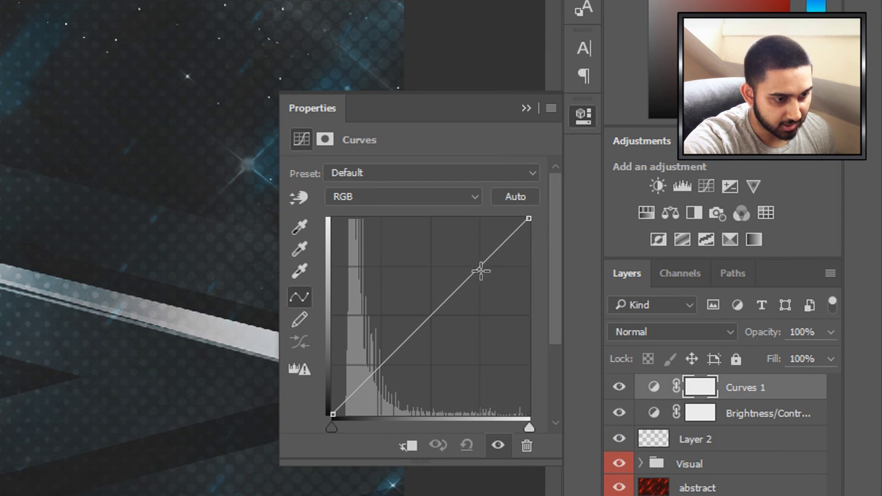
Shape the Curves adjustment into an S-curve and add a Vibrance adjustment.
drag(482, 271, 475, 253)
drag(370, 347, 379, 370)
click(755, 186)
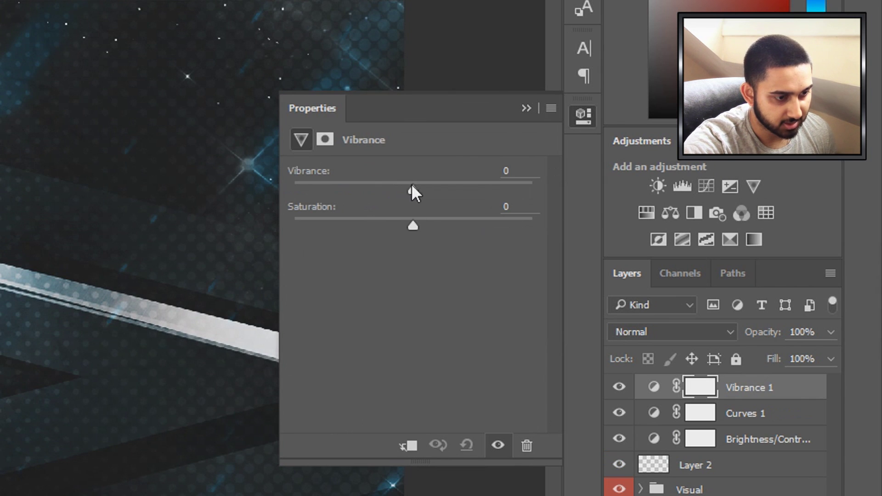
click(620, 264)
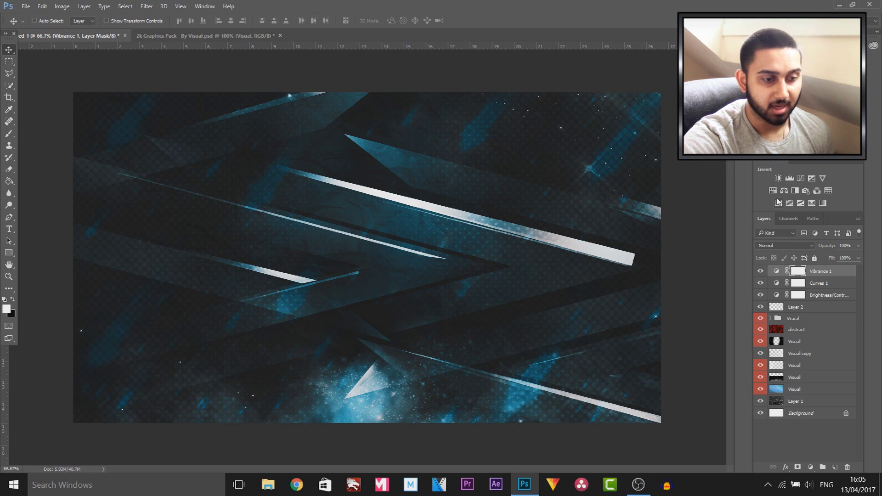
Add Hue/Saturation with Hue -31 and Saturation +28, plus an empty Layer 3.
click(773, 190)
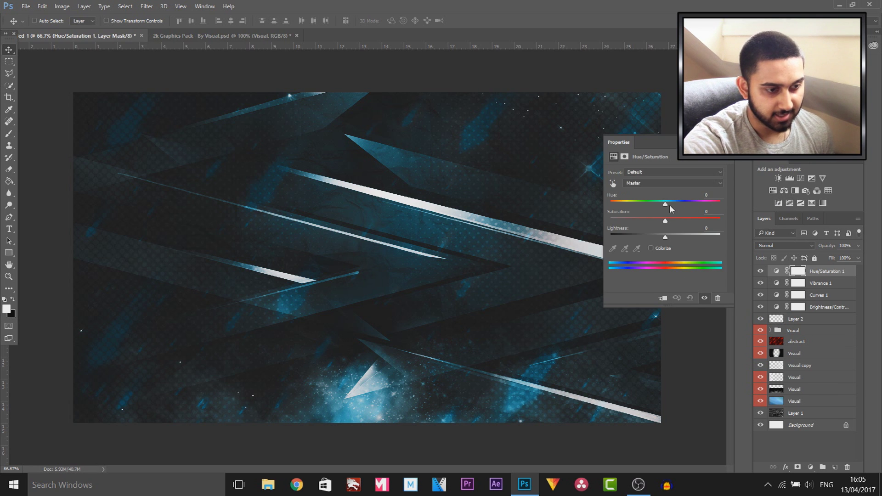
drag(665, 202, 655, 220)
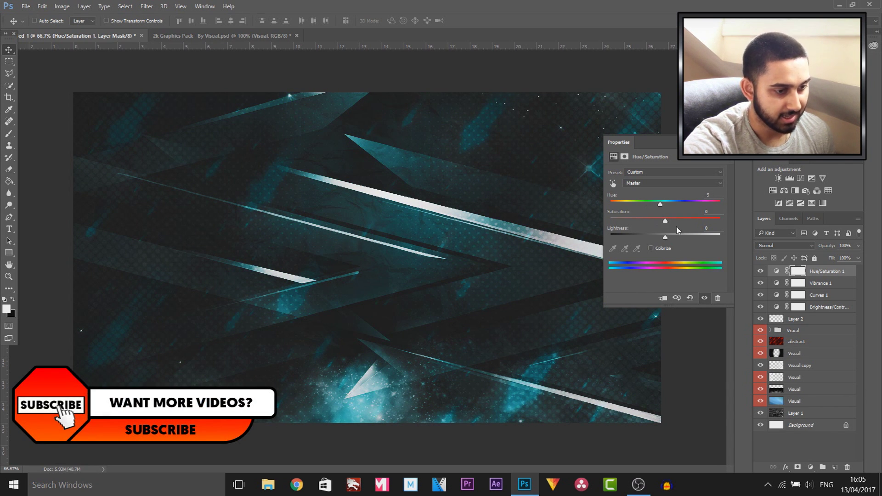
drag(666, 221, 681, 222)
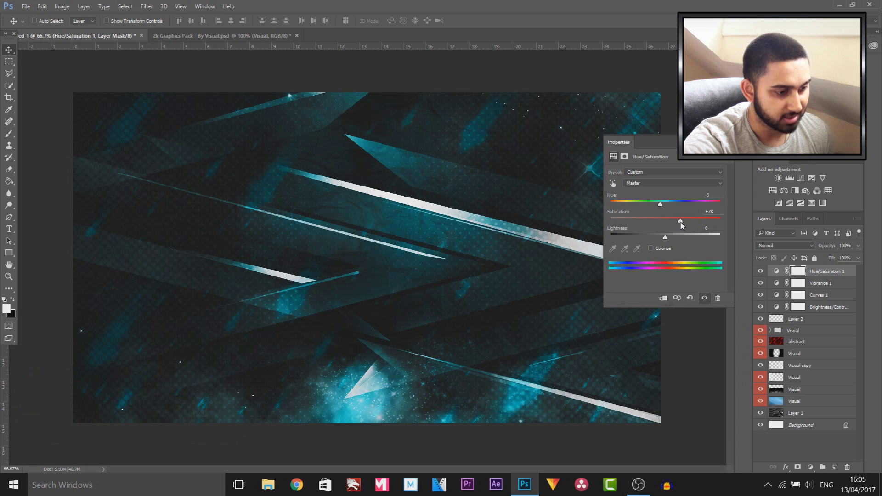
key(Escape)
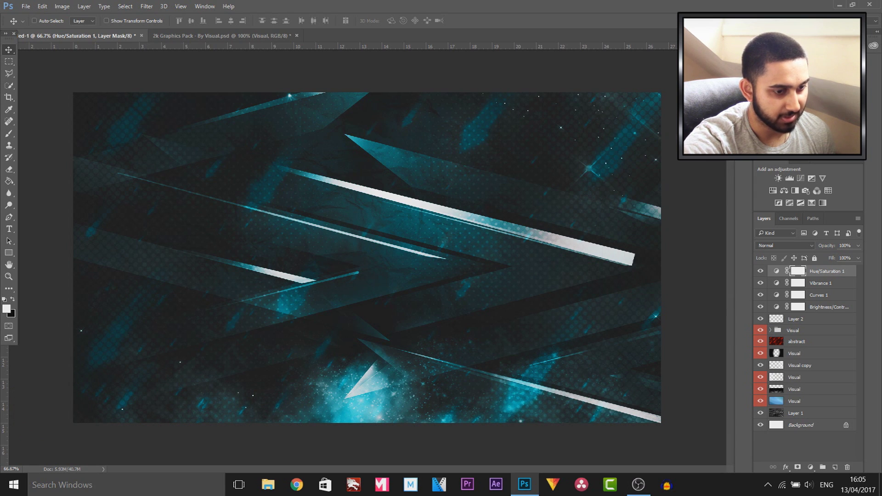
click(760, 271)
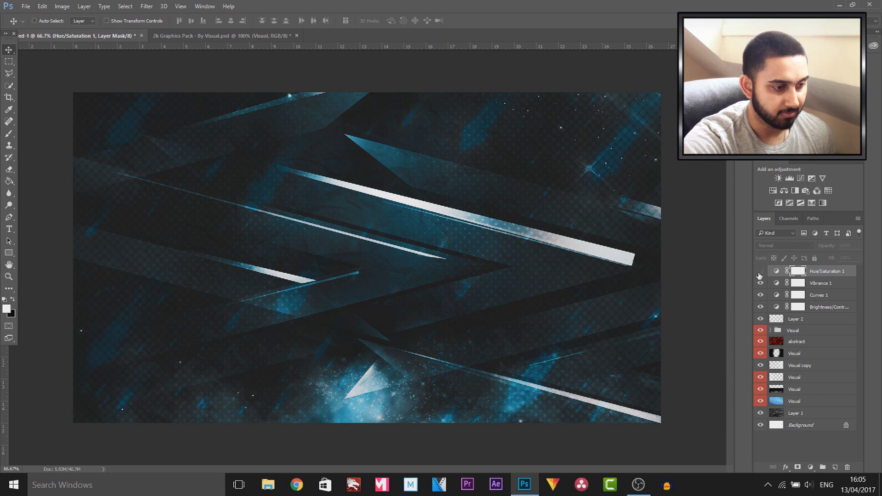
click(761, 271)
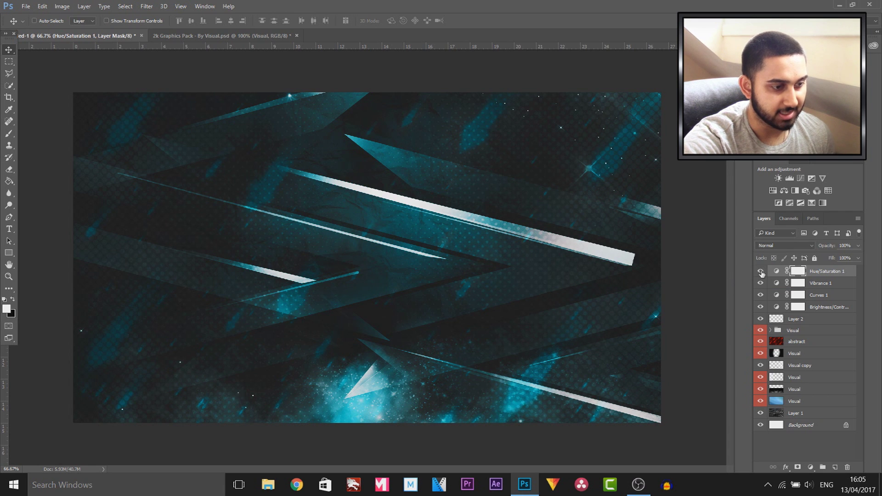
click(835, 466)
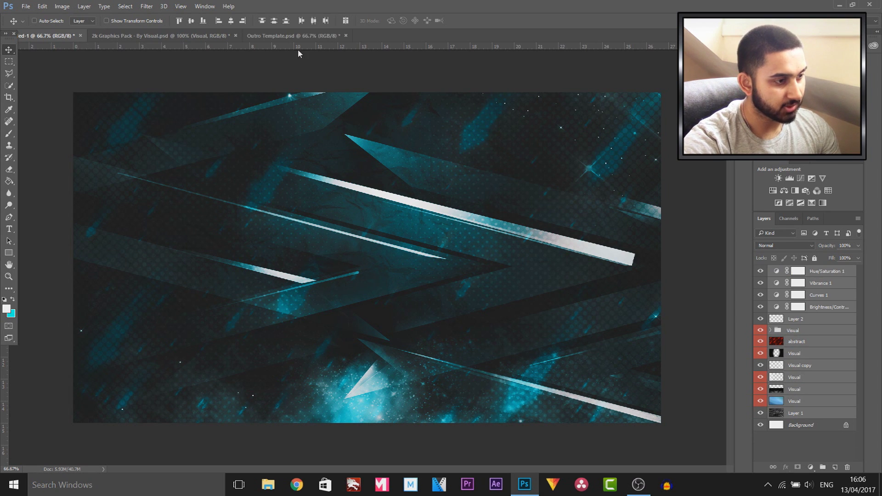
Switch to Outro Template.psd, now holding the teal artwork and adjustments within its guides.
click(302, 35)
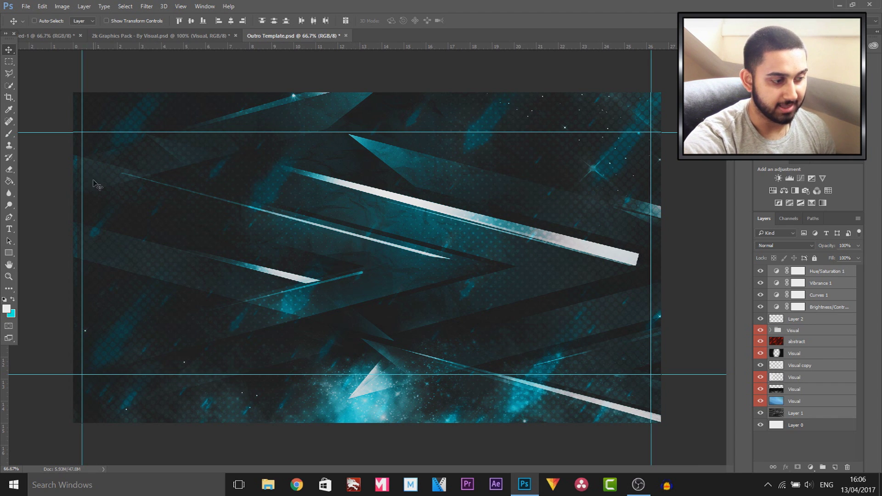
Type the THANKS FOR WATCHING title across the top, shrinking it to fit one line.
key(ctrl+shift+alt+n)
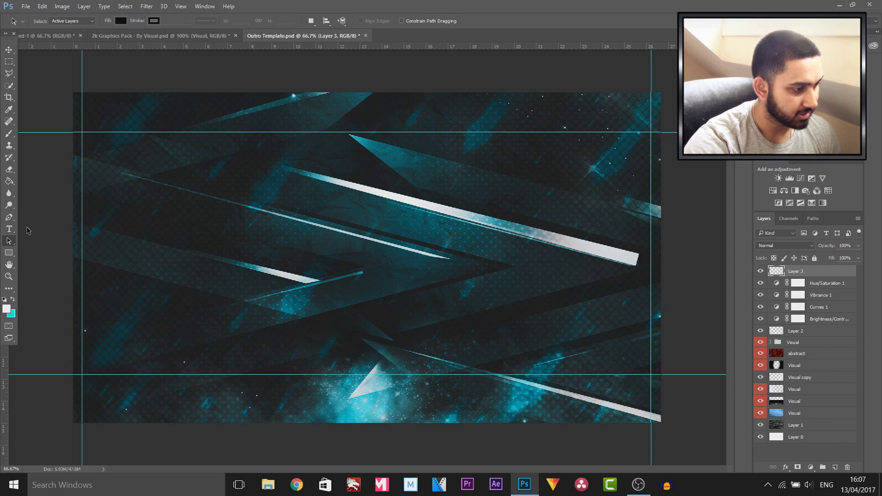
click(8, 229)
drag(74, 99, 661, 173)
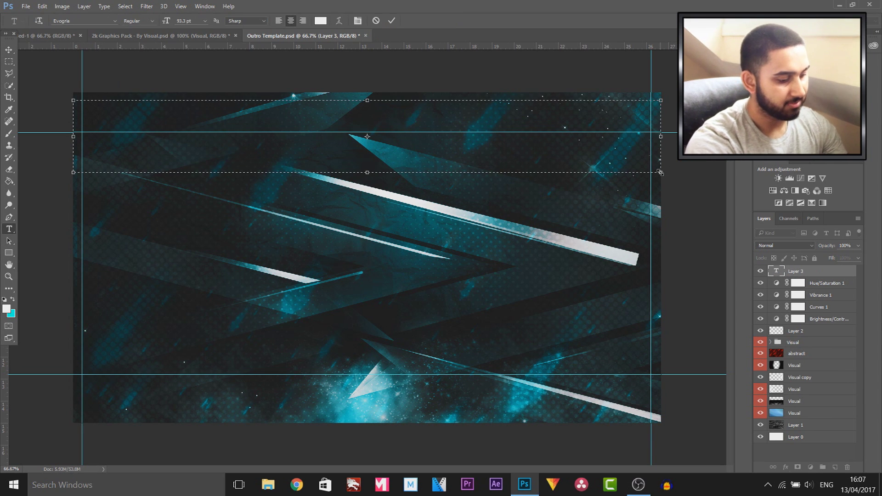
text(THANKS FOR)
key(ctrl+a)
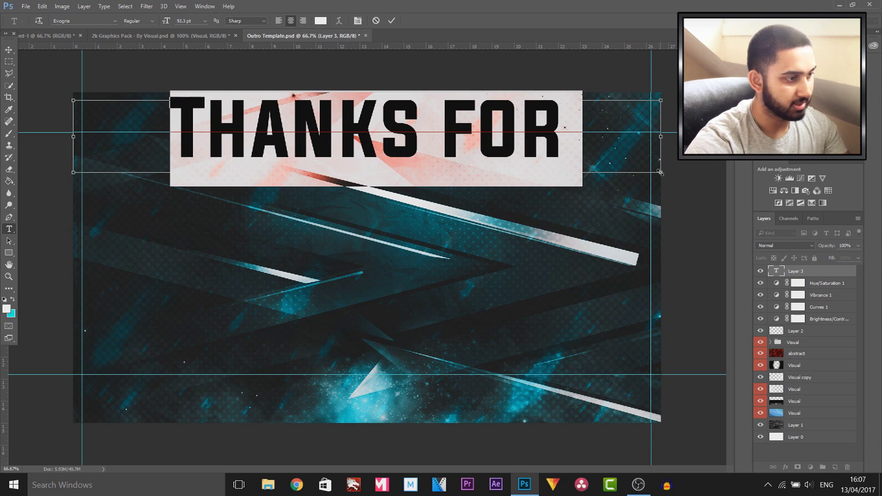
drag(166, 21, 152, 21)
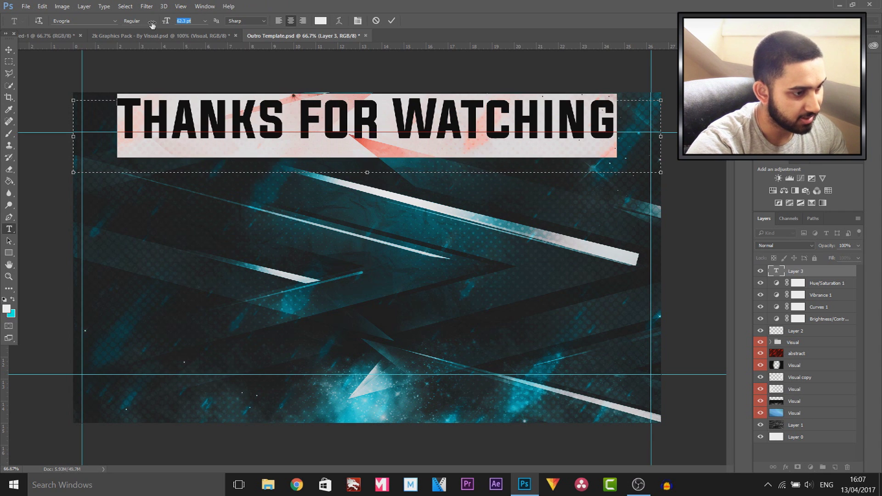
click(392, 20)
key(v)
Duplicate the title to the bottom and retype it as SUBSCRIBE, LIKE & SHARE.
click(34, 21)
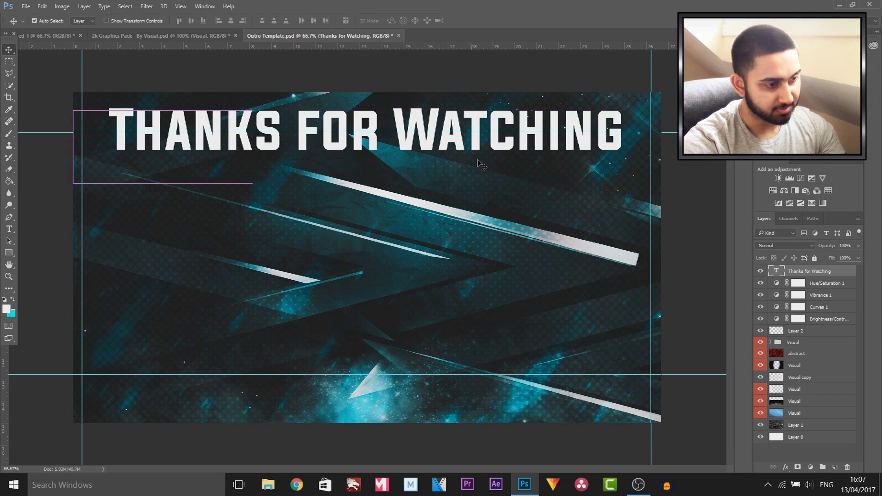
drag(482, 166, 468, 406)
double_click(777, 272)
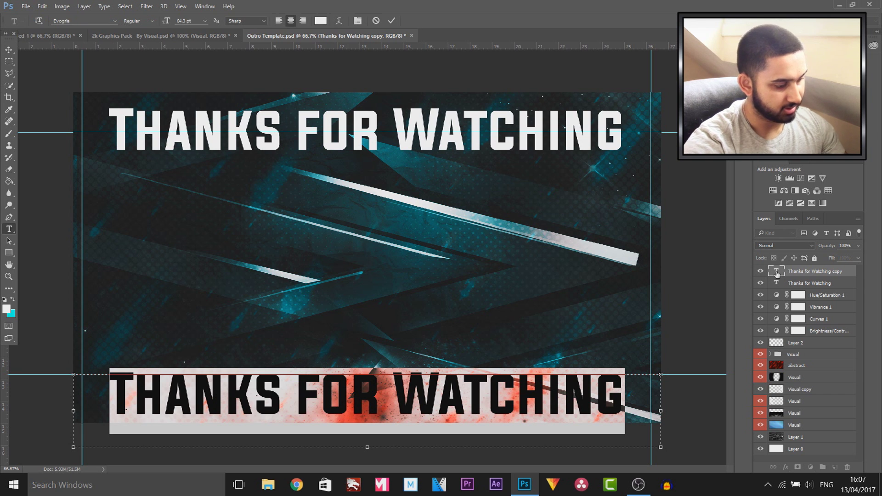
text(SUBSCRIBE, LIKE & SHARE)
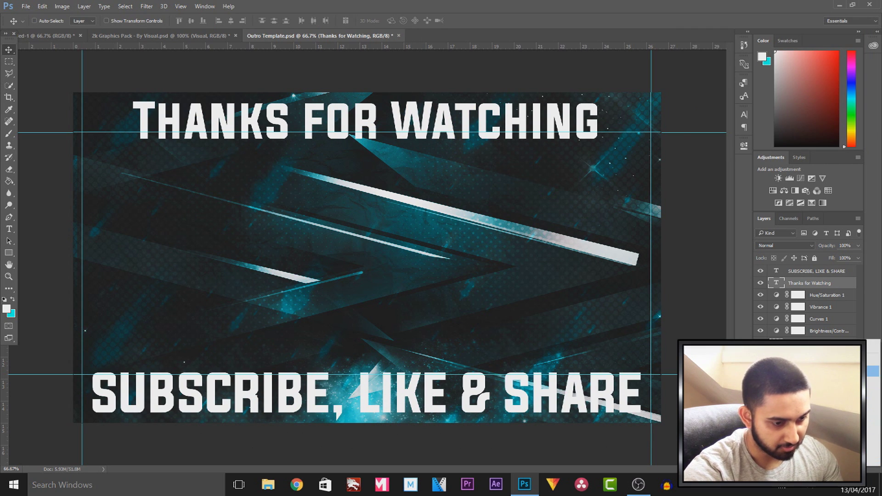
Give the title a dark stroke and a silver Gradient Overlay.
click(827, 371)
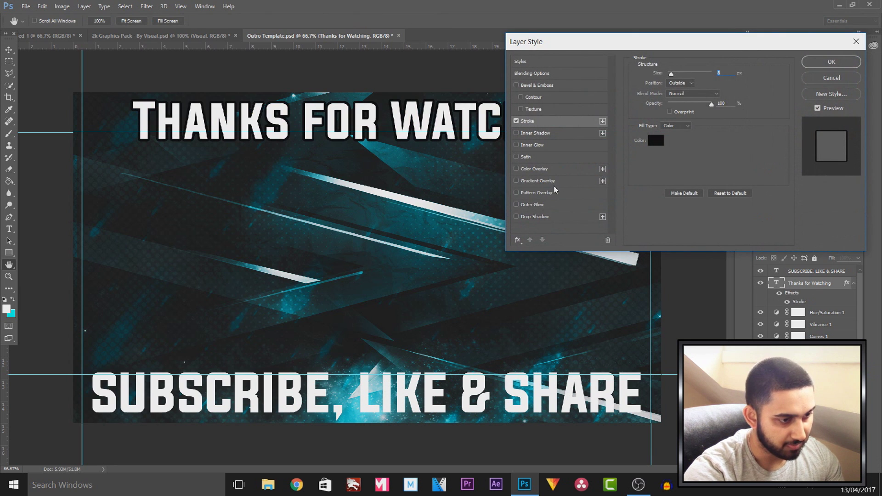
click(556, 182)
click(676, 96)
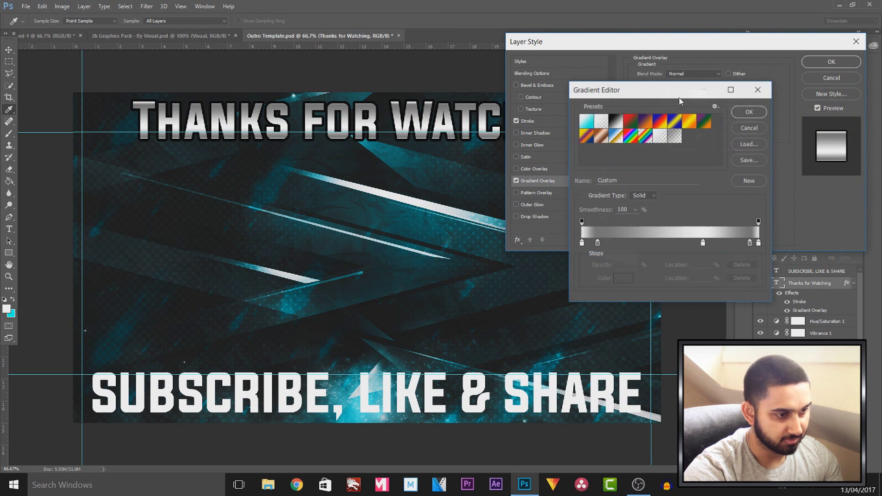
click(750, 114)
click(834, 62)
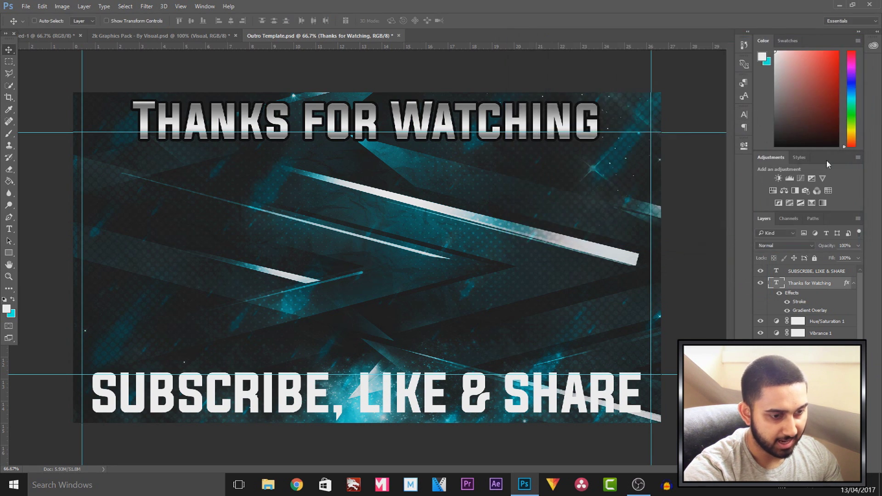
Copy the title's layer style and paste it onto the SUBSCRIBE, LIKE & SHARE layer.
right_click(800, 308)
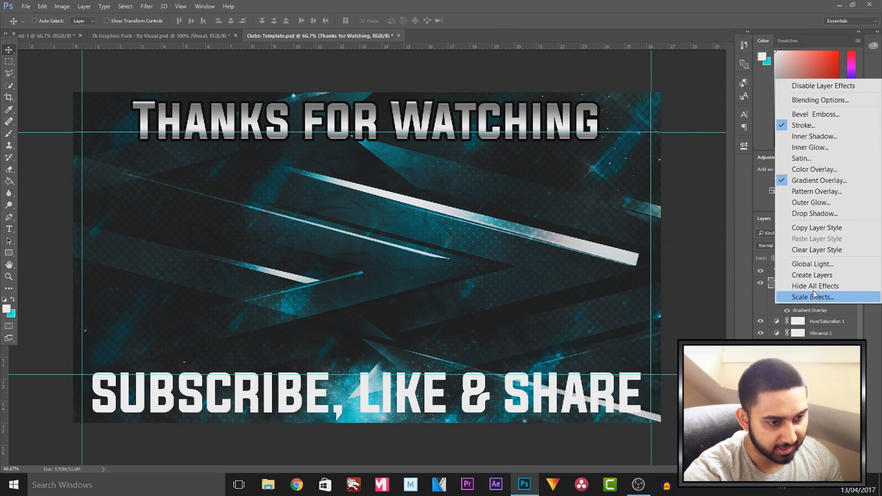
click(844, 228)
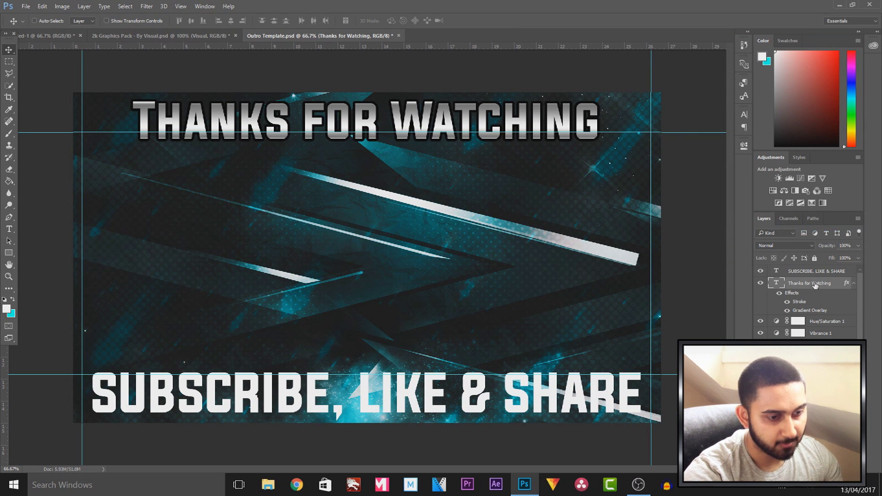
click(822, 272)
right_click(824, 274)
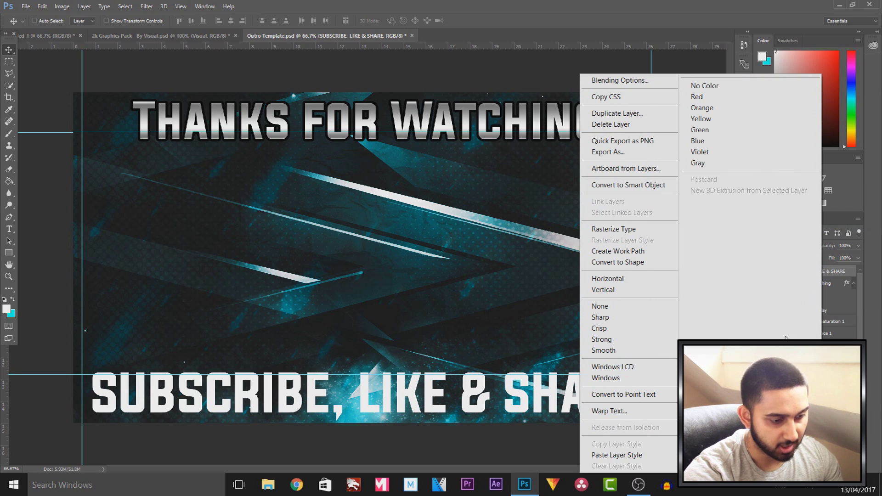
click(624, 462)
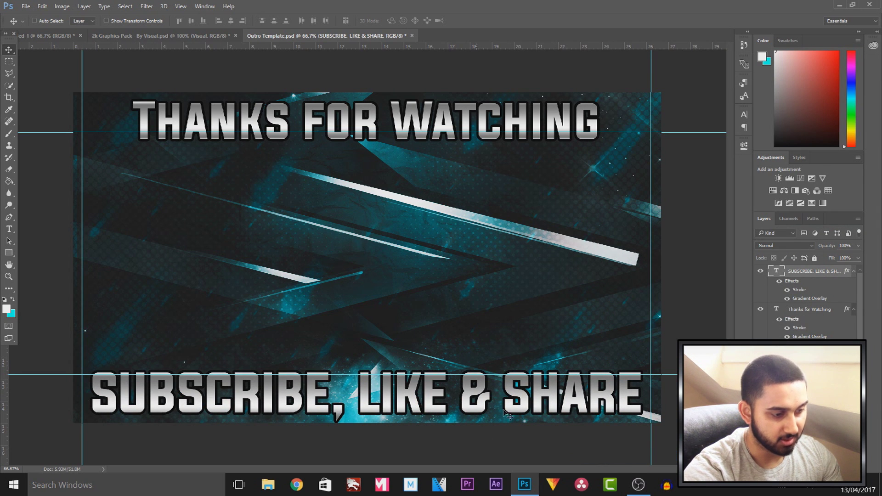
Start recolouring the SUBSCRIBE text's gradient overlay to blue, beginning with the left stop.
double_click(810, 299)
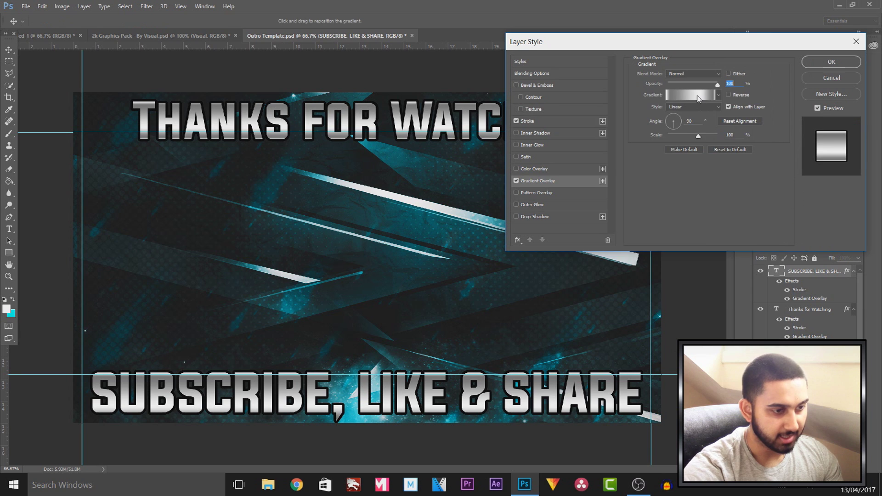
click(698, 95)
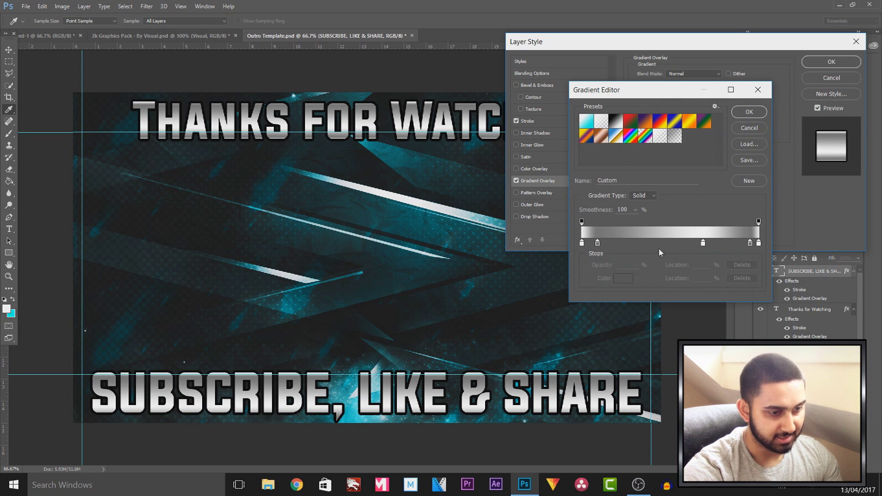
double_click(582, 242)
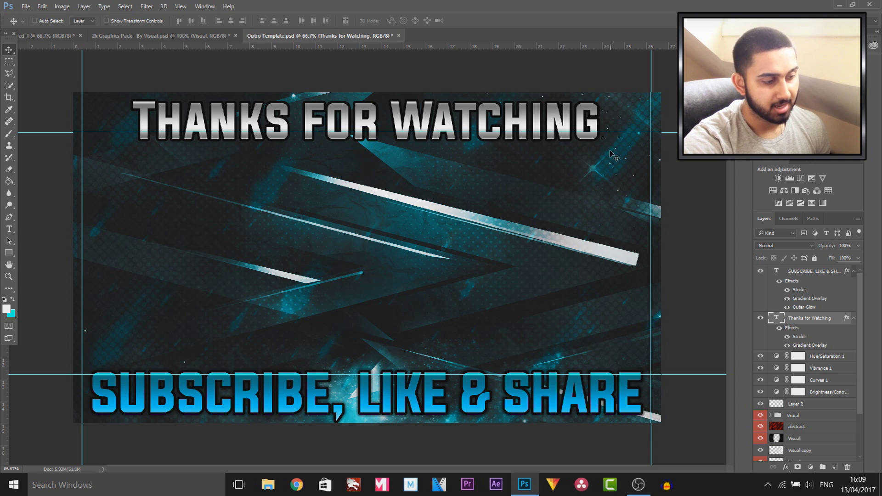
Save the outro design as a JPEG file named 'Outro', accepting the default JPEG options.
click(33, 6)
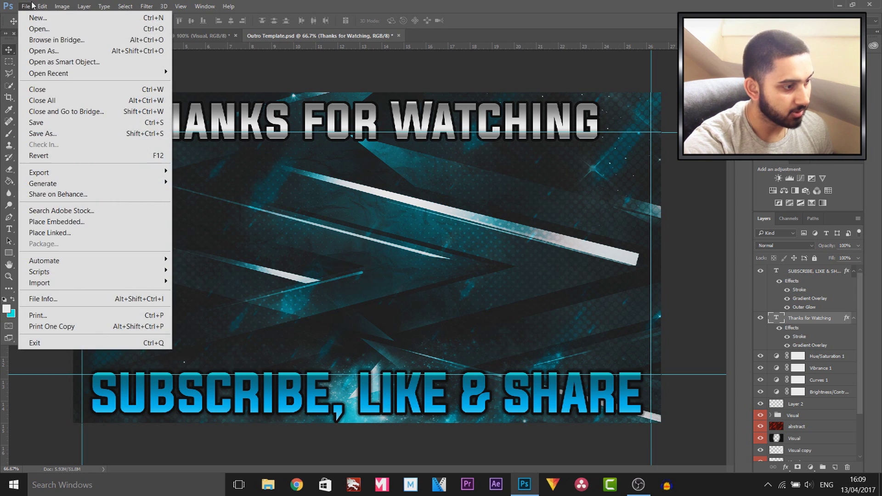
click(42, 133)
click(124, 197)
click(121, 295)
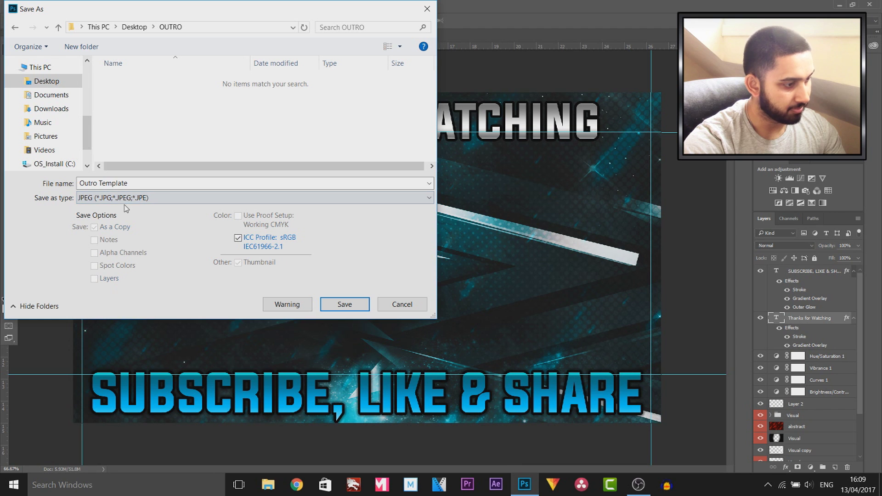
click(159, 182)
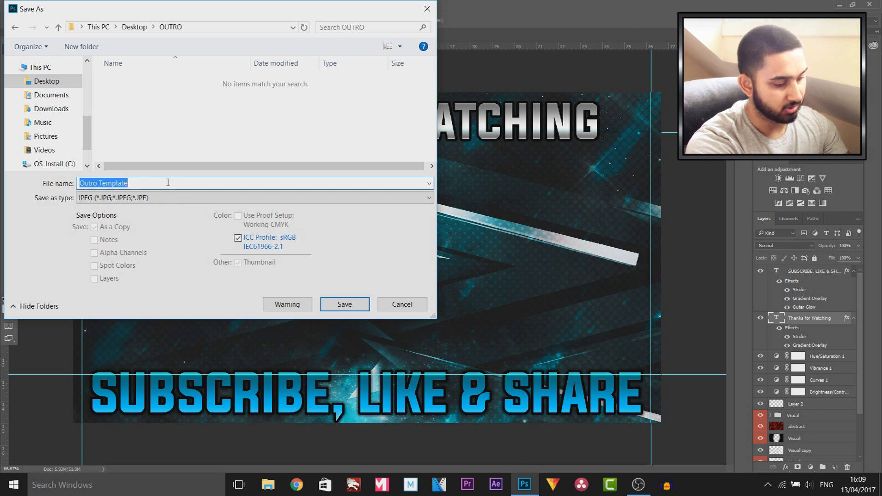
text(Outro)
key(Return)
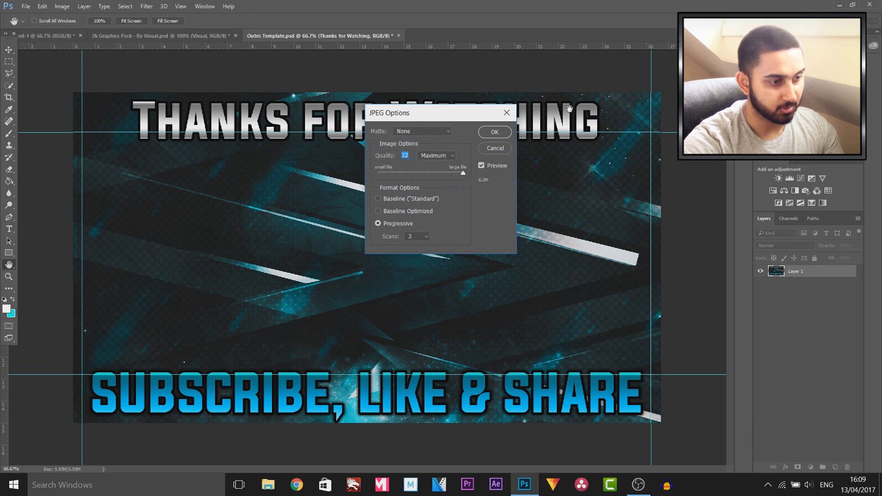
click(502, 136)
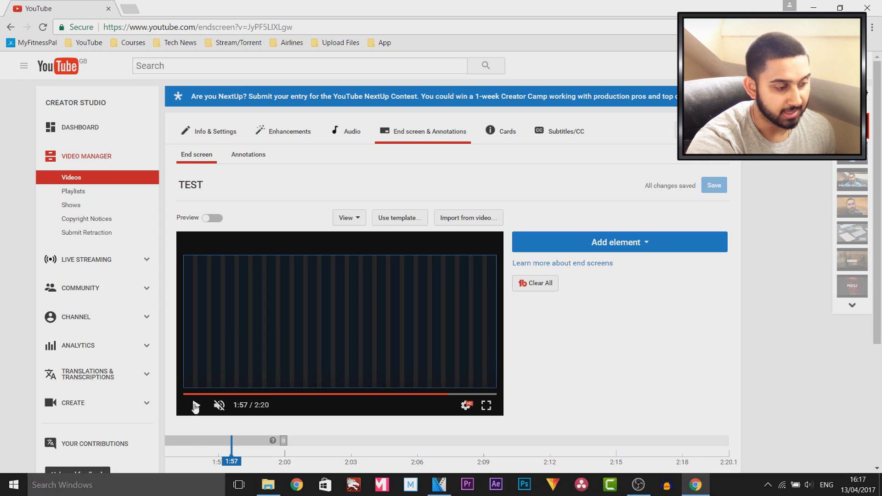
Preview the end screen, then add Most recent upload and Best for viewer video elements.
click(195, 406)
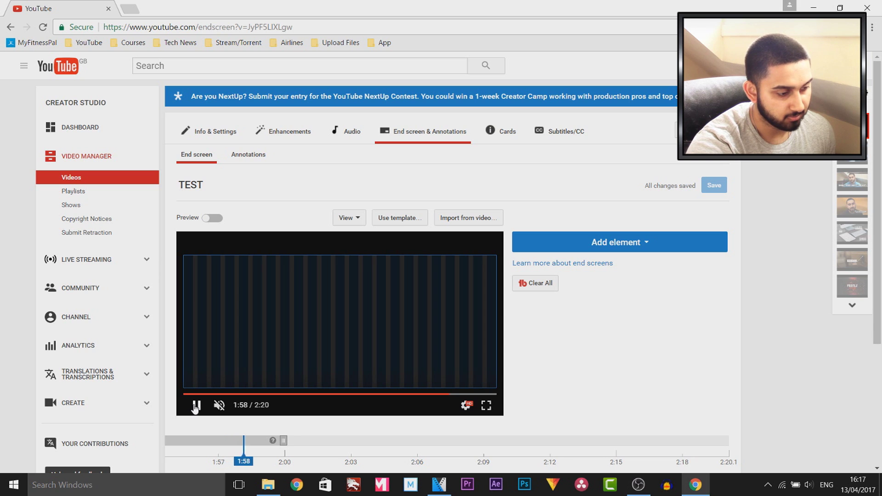
click(196, 405)
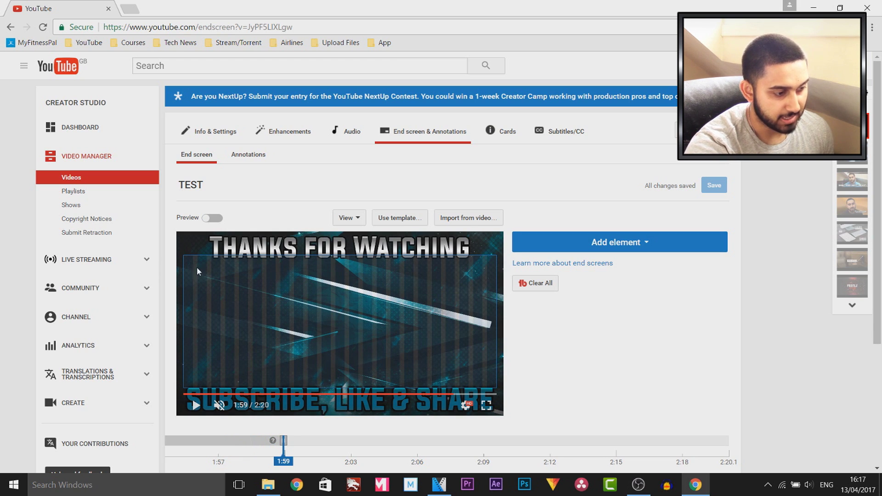
click(675, 243)
click(706, 279)
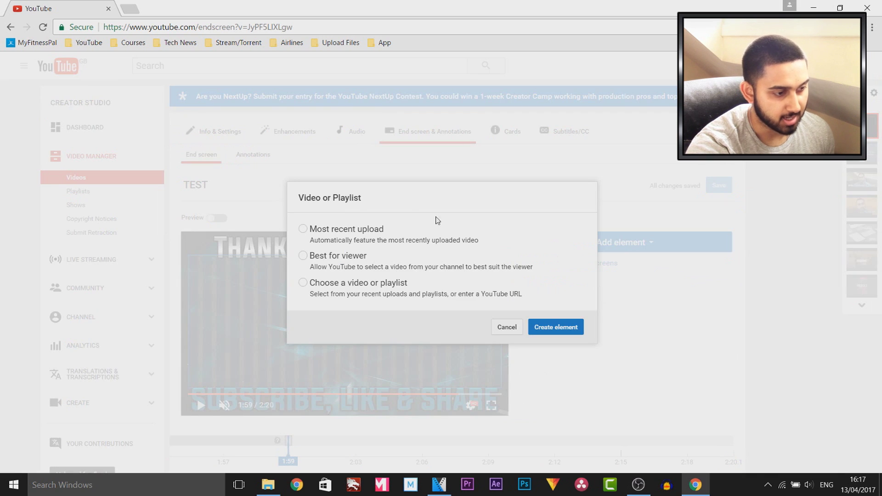
click(344, 231)
click(546, 328)
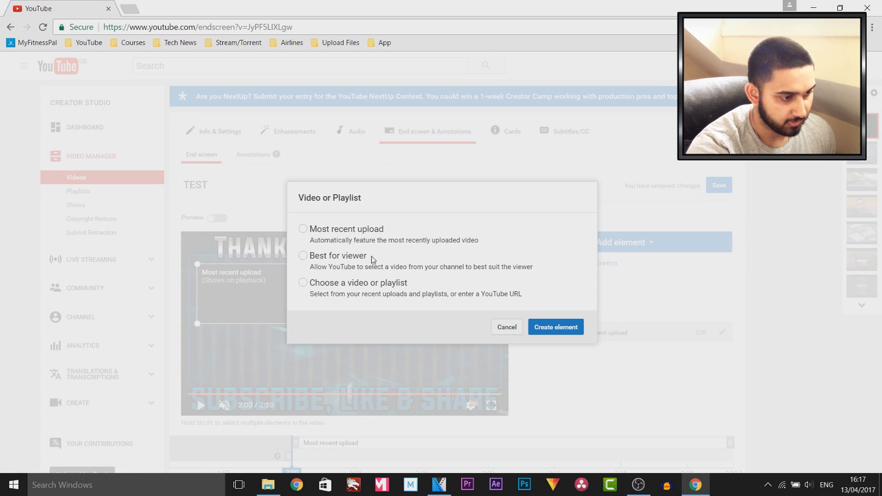
click(302, 255)
click(556, 327)
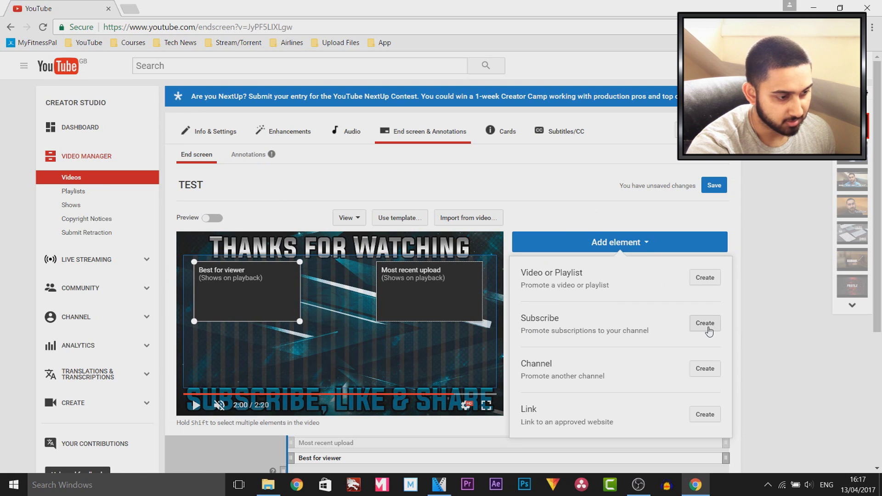
Start another video-or-playlist element and browse the channel's playlists to feature one.
click(639, 248)
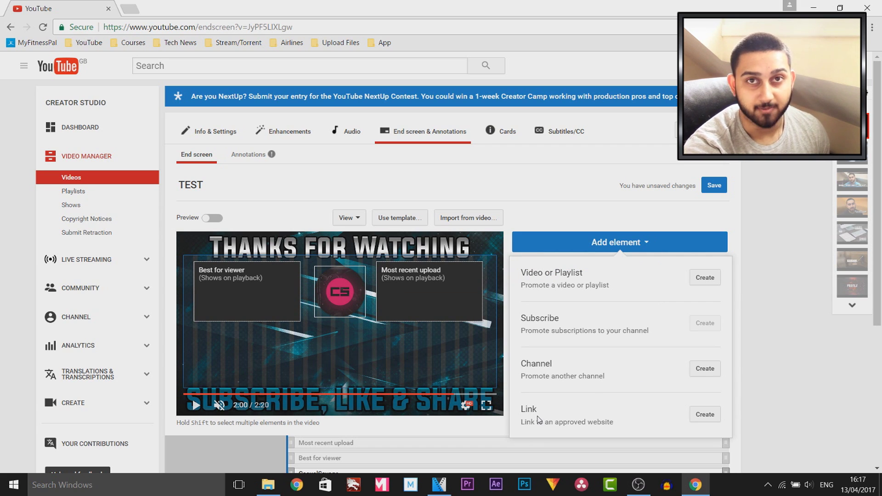
click(704, 281)
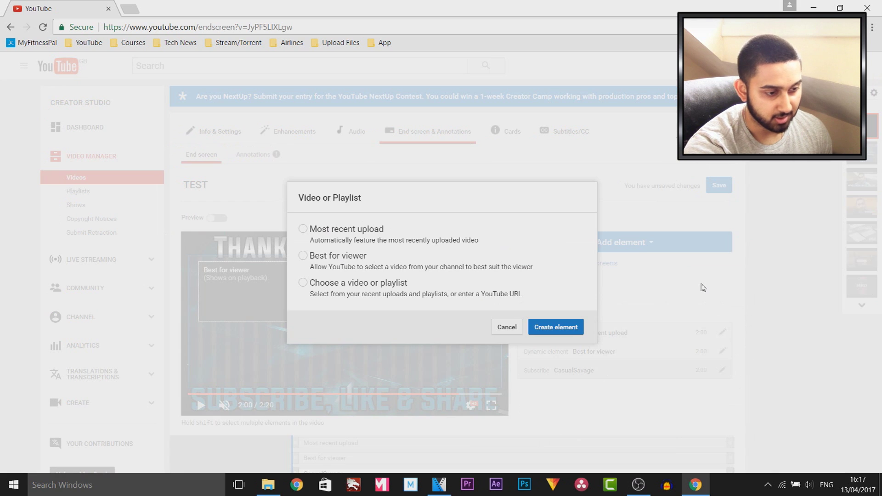
click(344, 286)
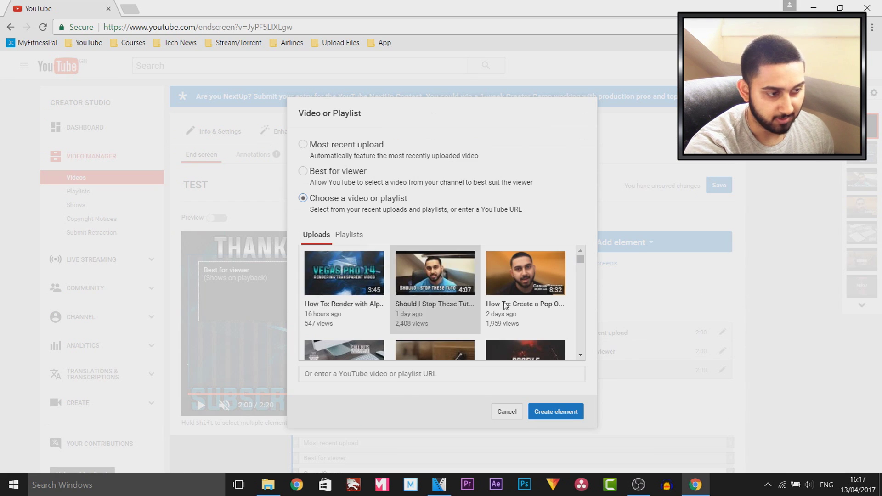
click(350, 235)
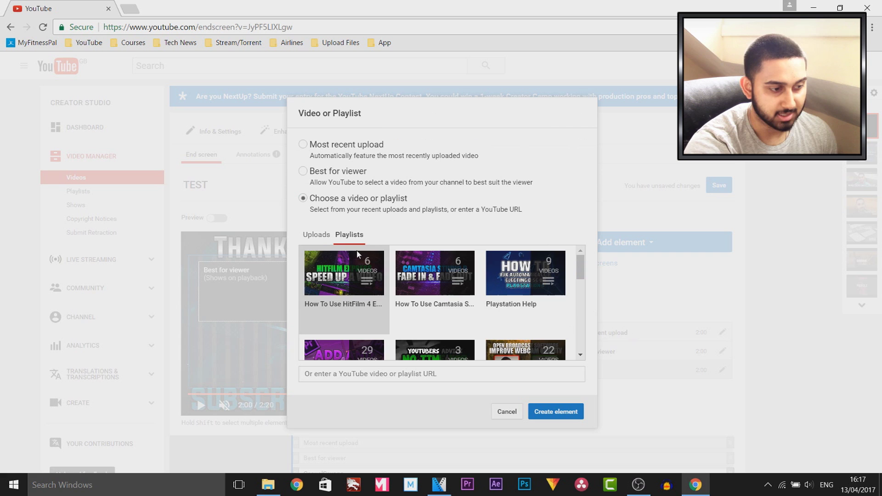
scroll(484, 319, down, 1)
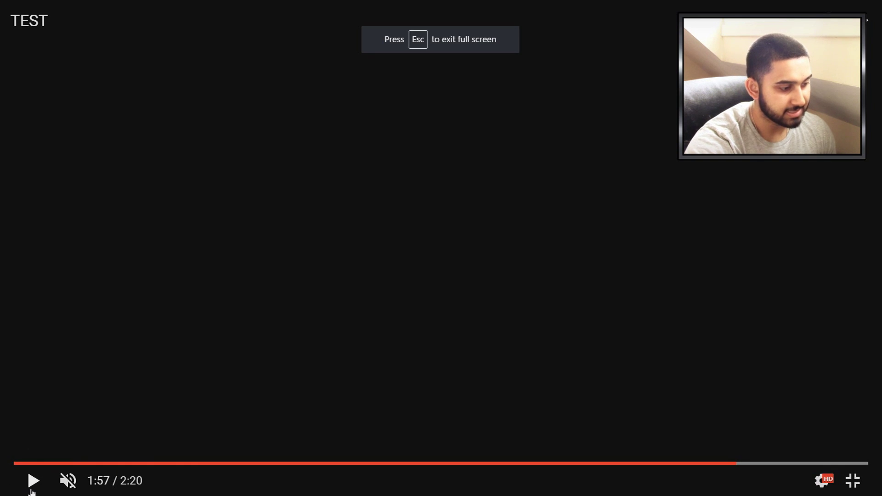